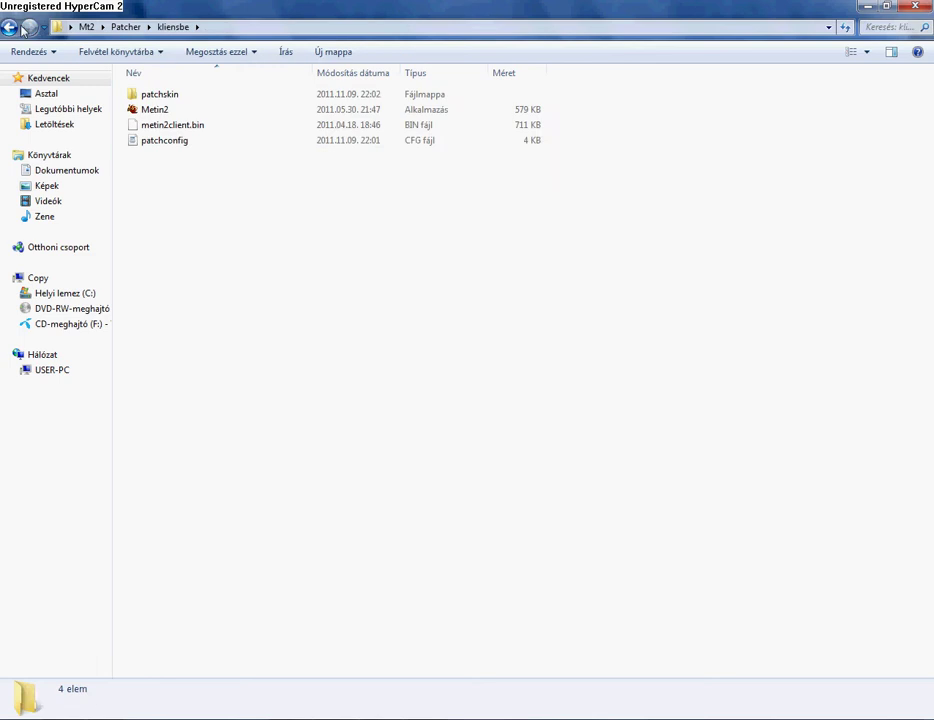
- Open the web_oldalba folder inside Patcher and look into its patch subfolder
click(10, 27)
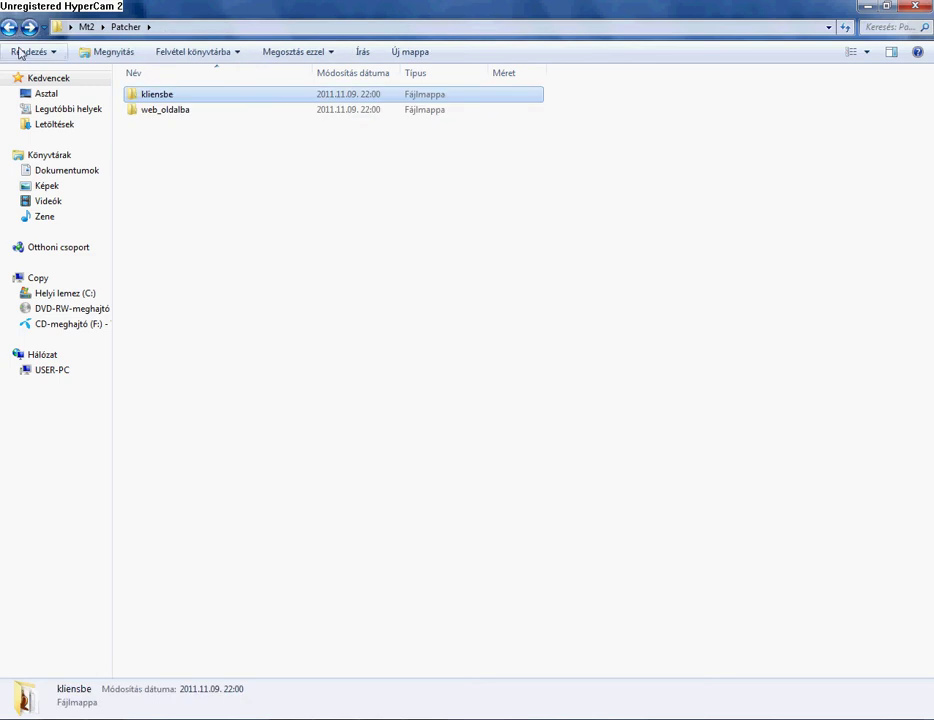
double_click(163, 112)
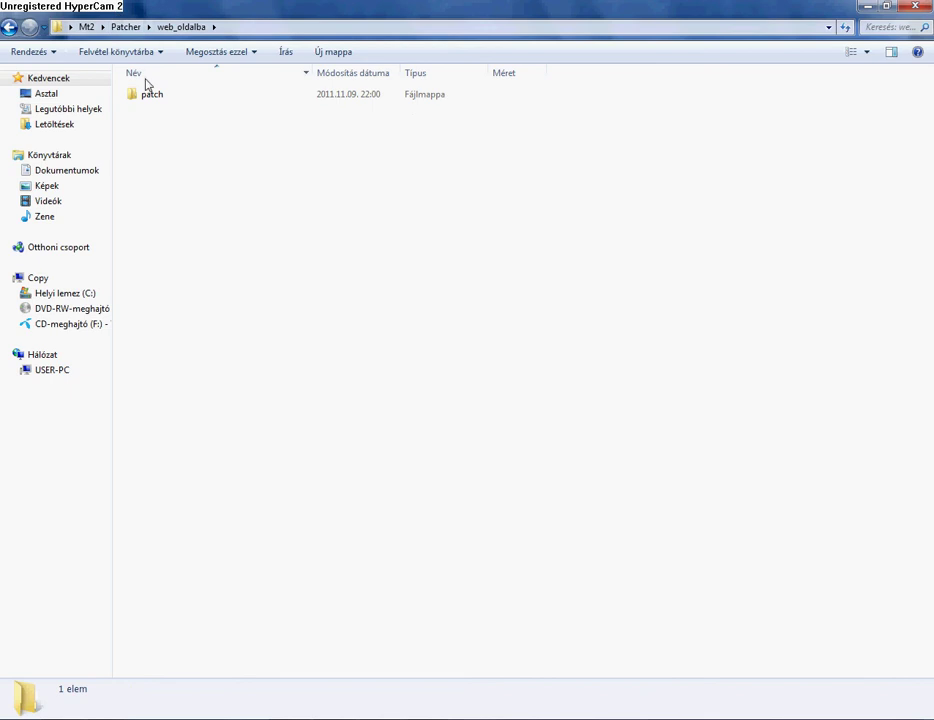
double_click(141, 94)
click(9, 27)
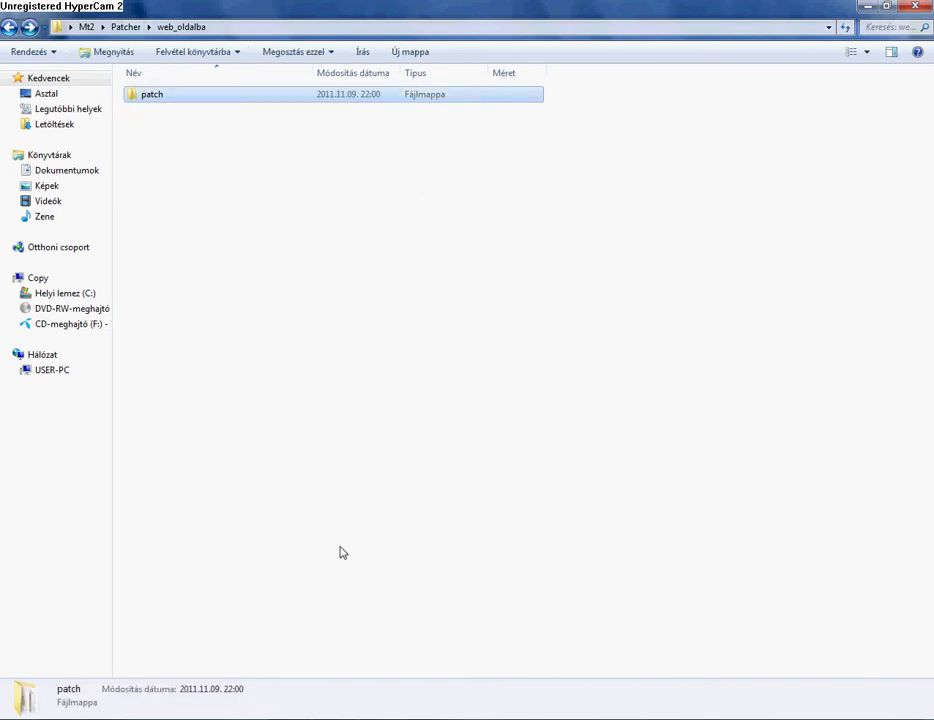
- Switch to FileZilla, enlarge the remote directory tree and examine the patch folder under public_html and its client subfolder
click(331, 717)
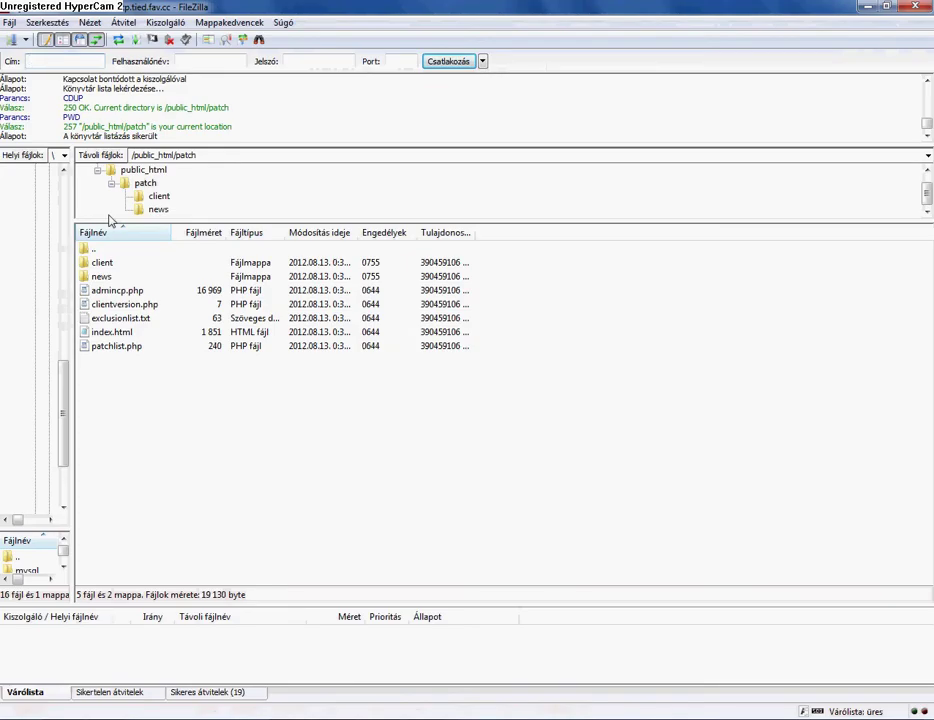
double_click(86, 250)
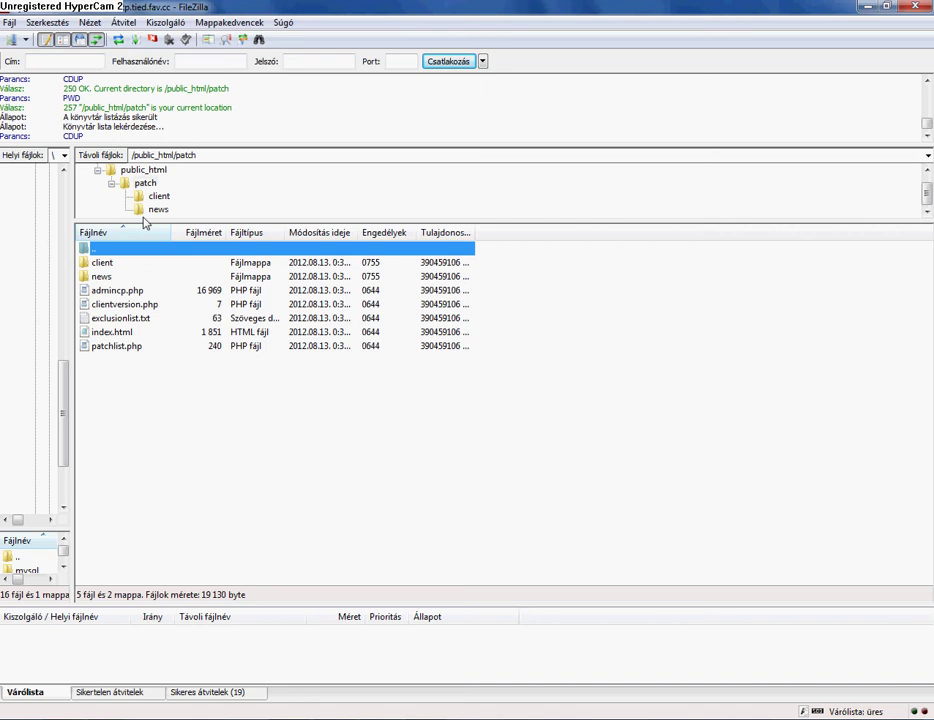
drag(147, 222, 155, 342)
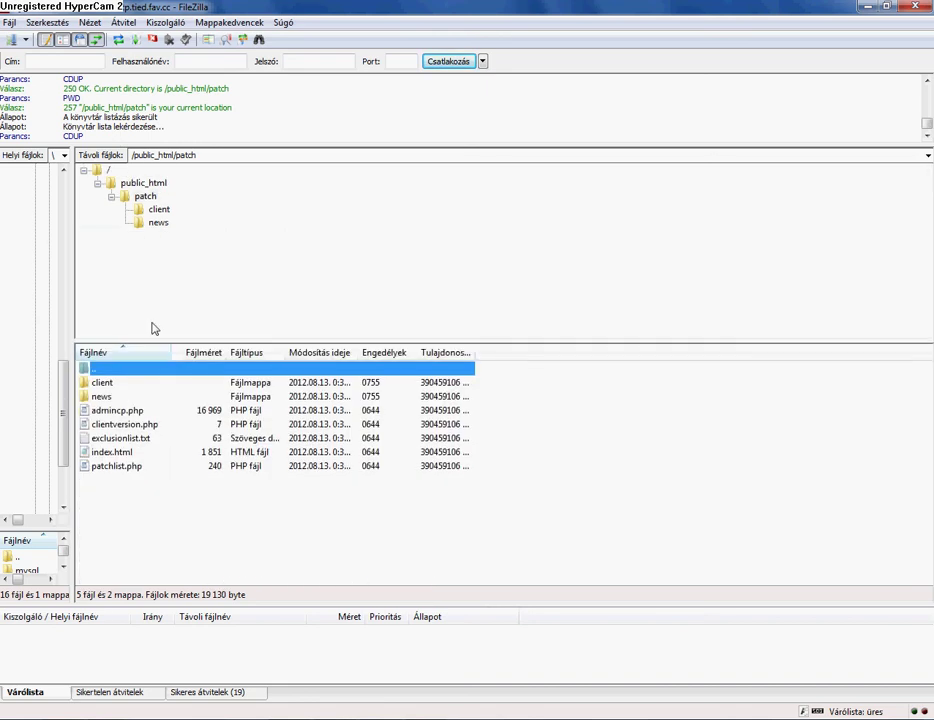
click(145, 196)
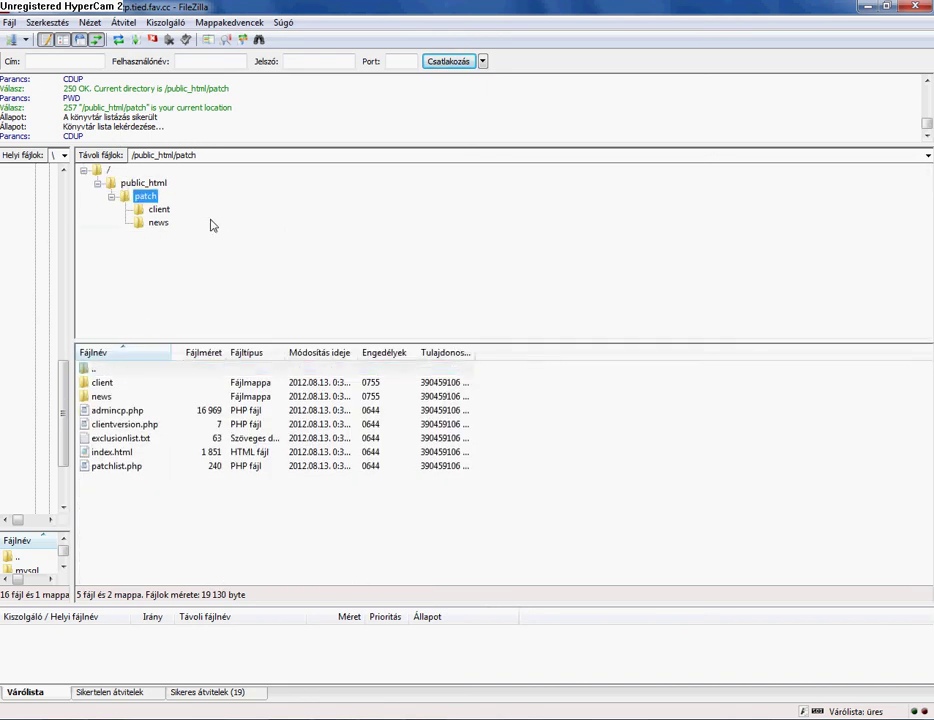
click(136, 182)
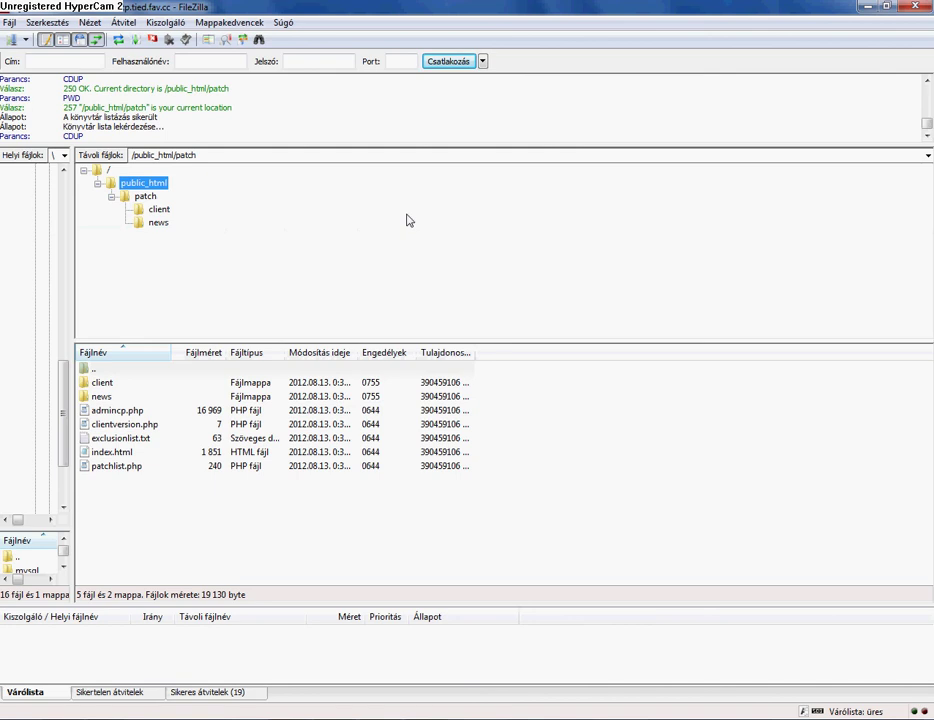
click(110, 384)
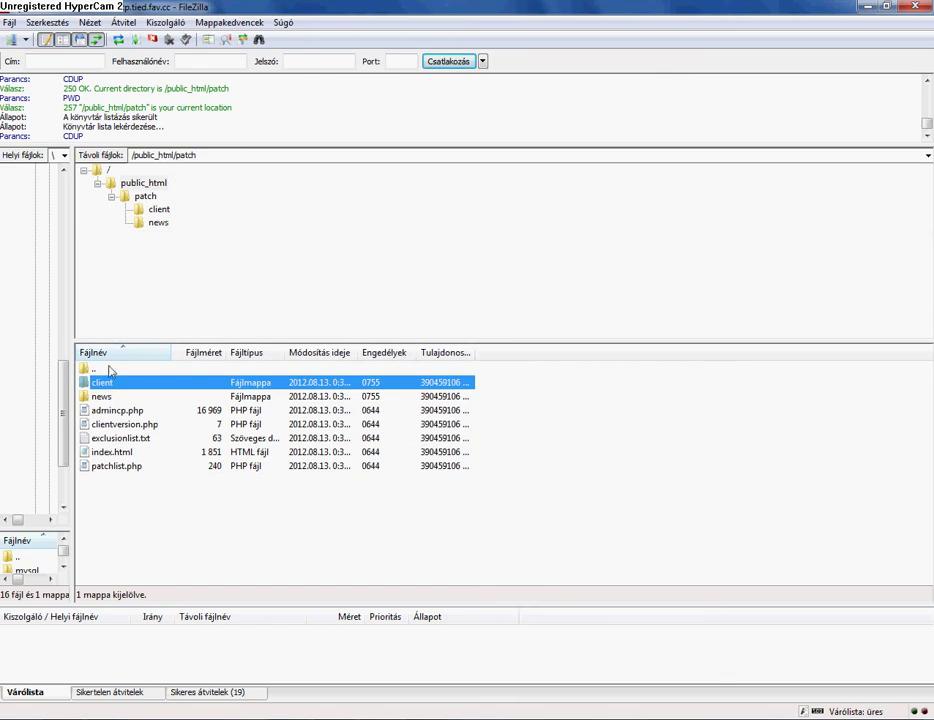
click(151, 213)
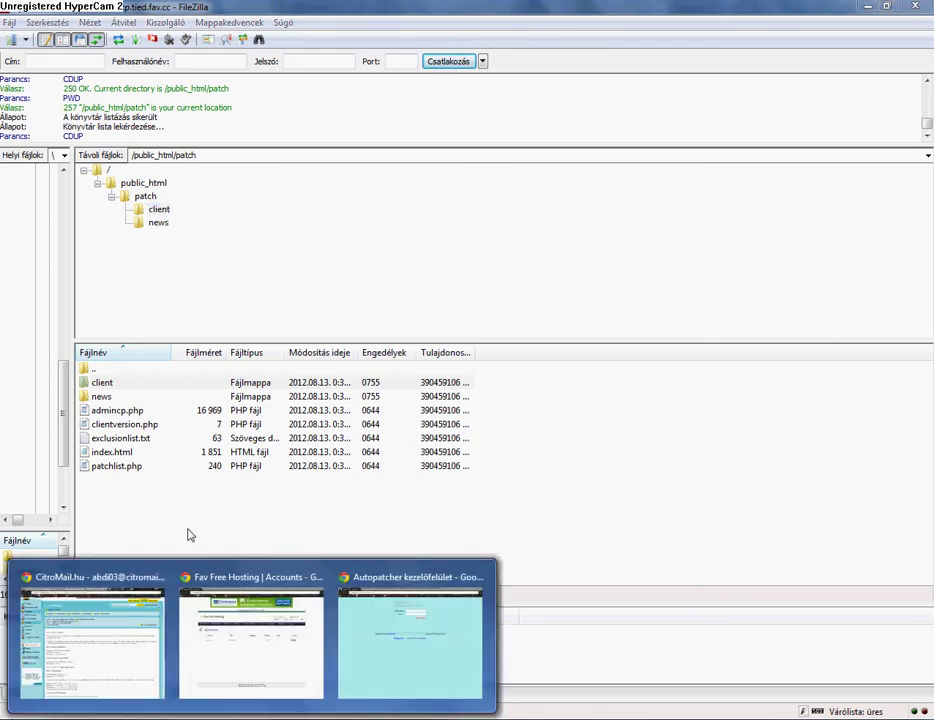
- Switch to the Autopatcher page in Chrome and try to log in as admin with the account password
click(394, 590)
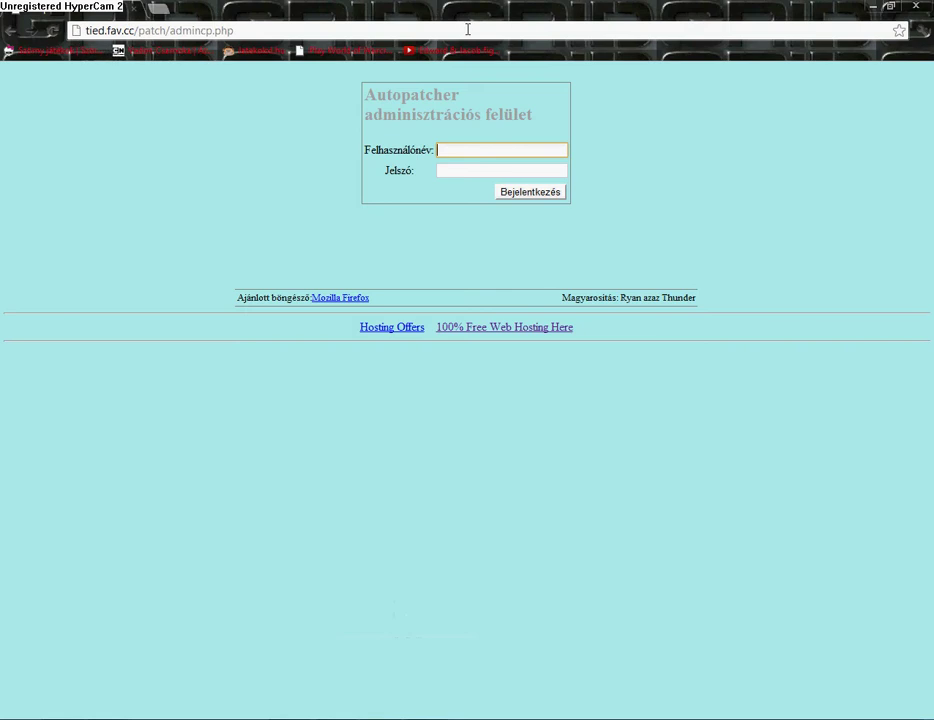
click(375, 103)
drag(375, 103, 564, 136)
double_click(479, 151)
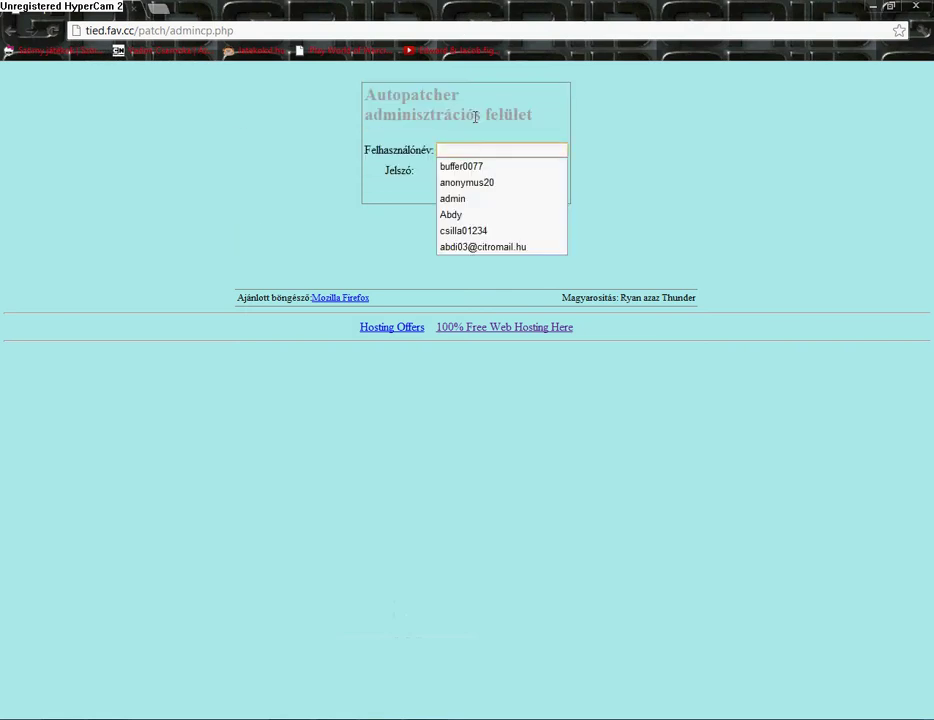
click(460, 198)
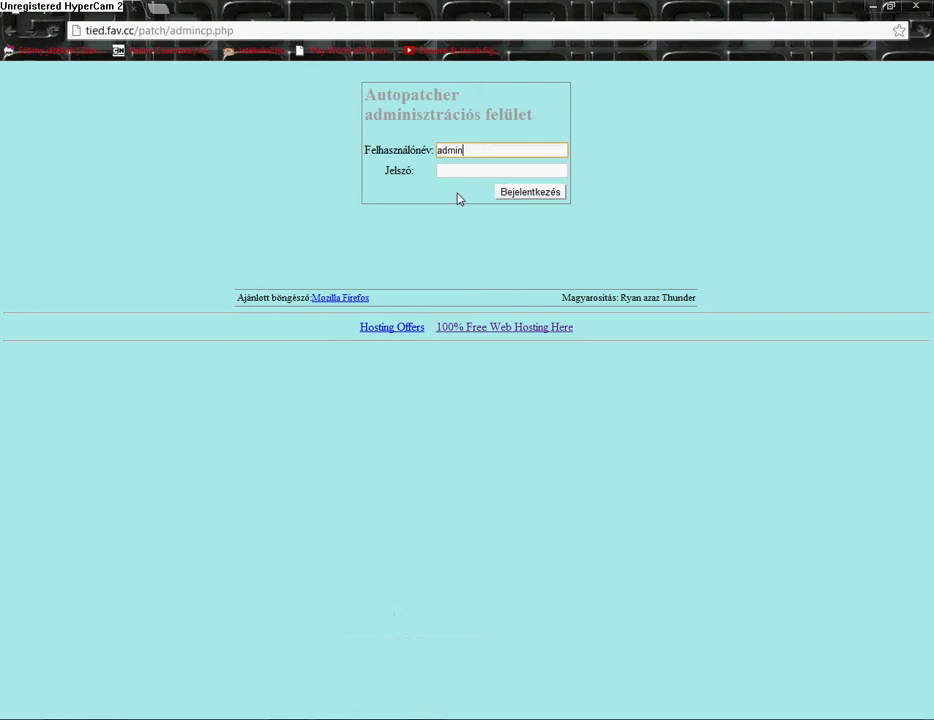
drag(380, 152, 433, 151)
click(417, 175)
click(443, 175)
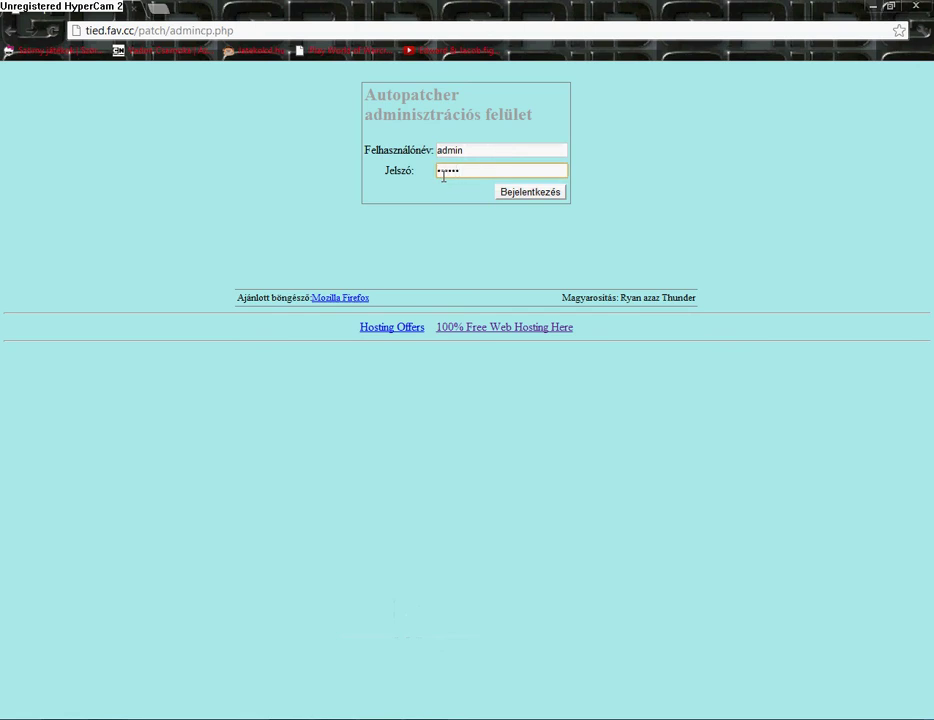
click(546, 191)
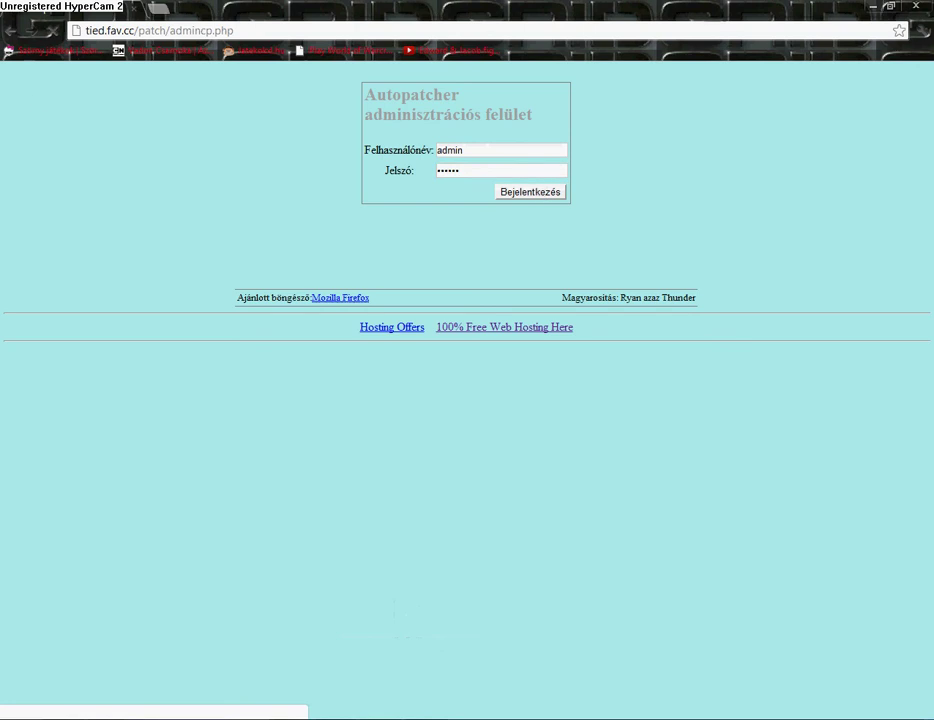
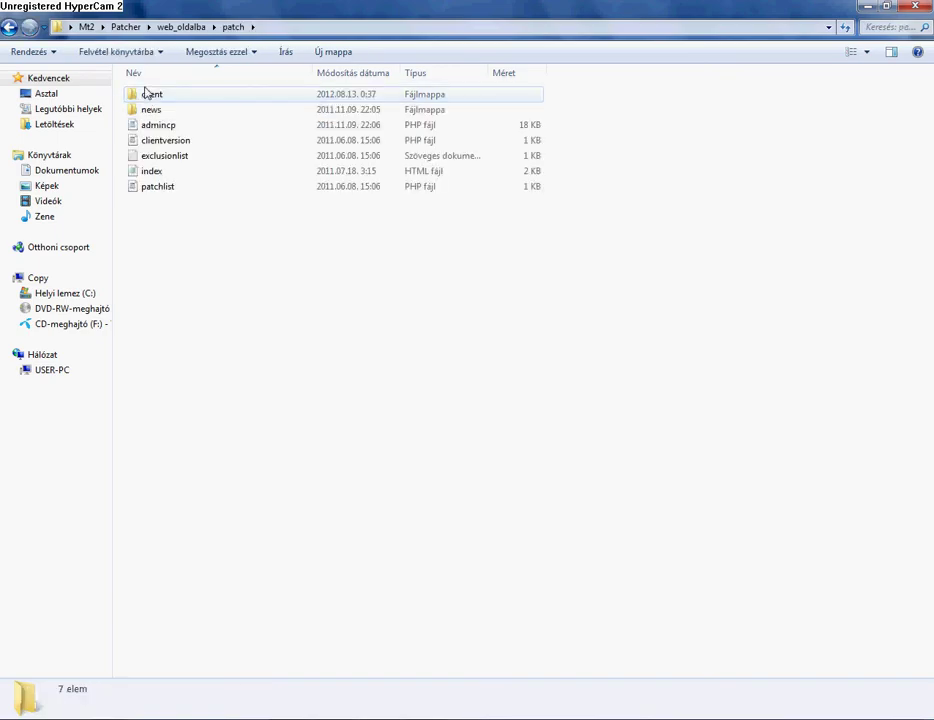
- Open admincp.php from the local patch folder, examine the login settings in its CONFIG block, and close it
click(172, 130)
right_click(170, 130)
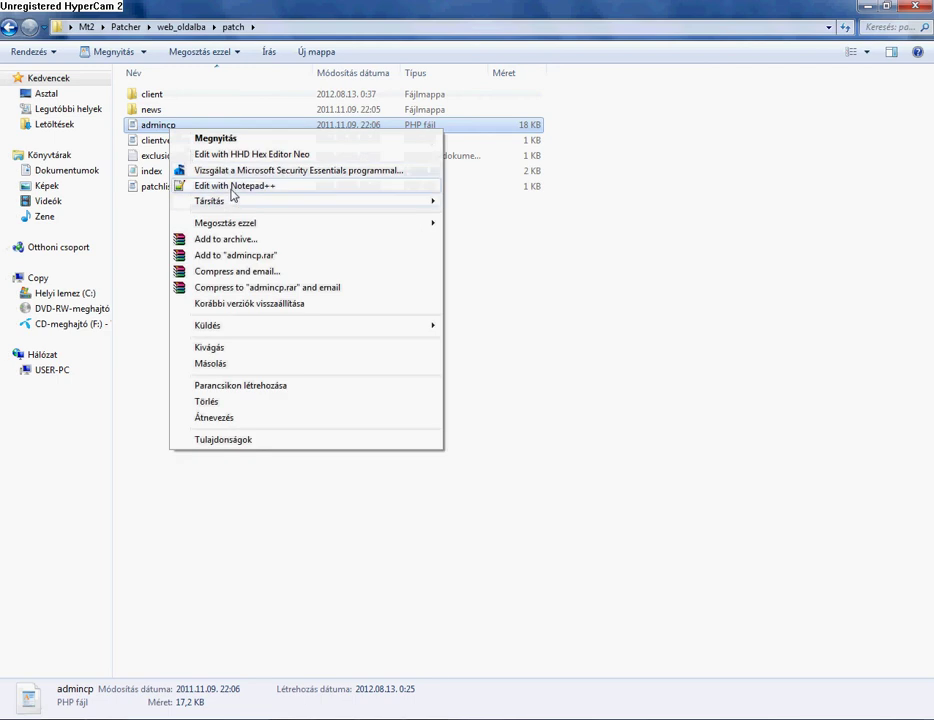
click(233, 138)
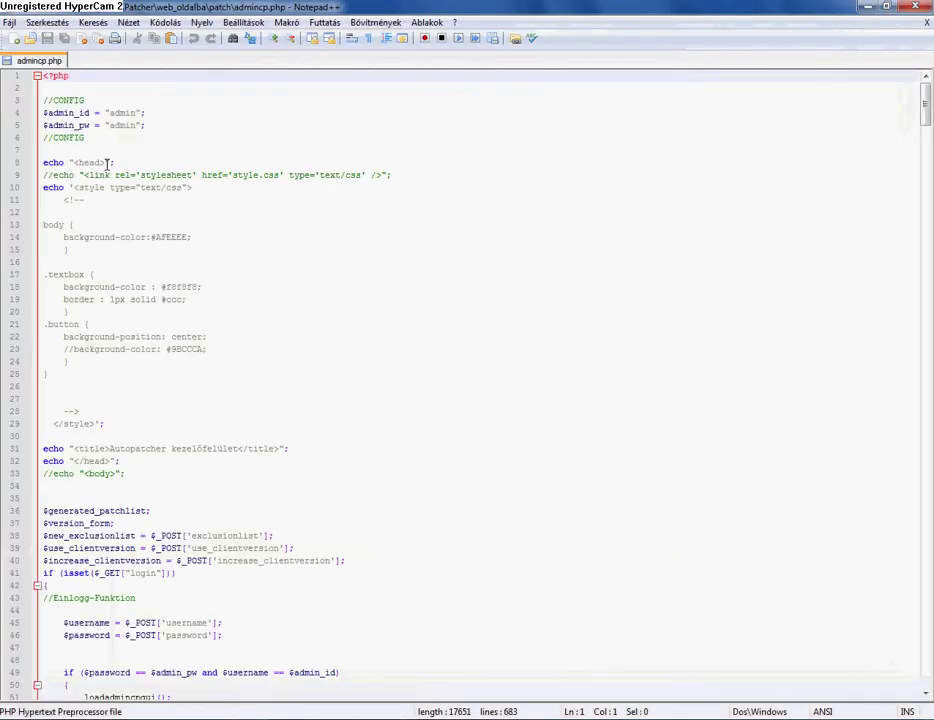
drag(58, 113, 121, 104)
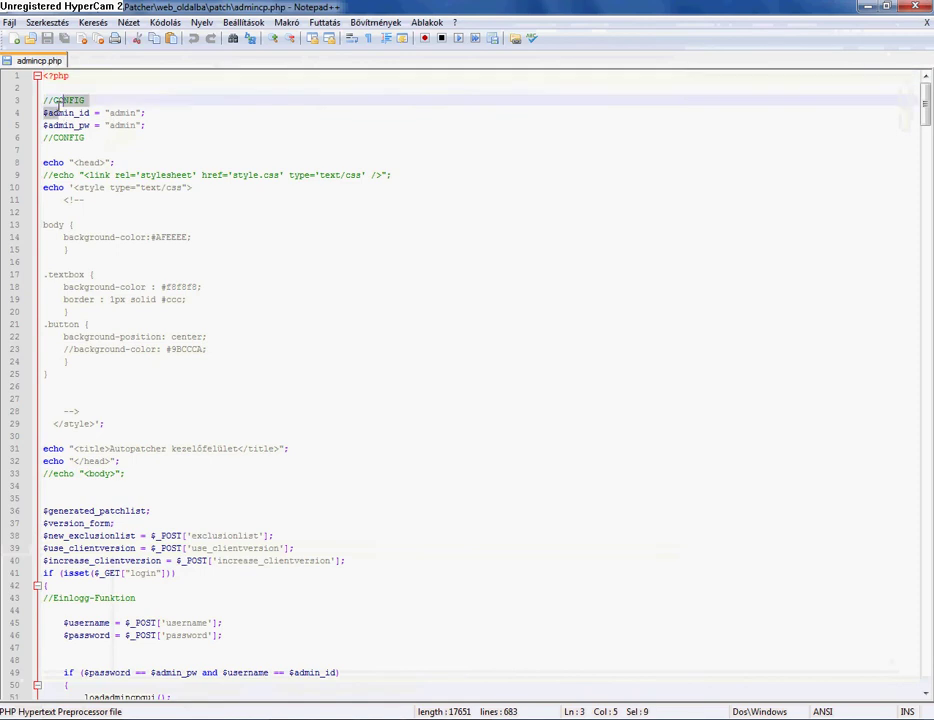
click(142, 113)
key(Left)
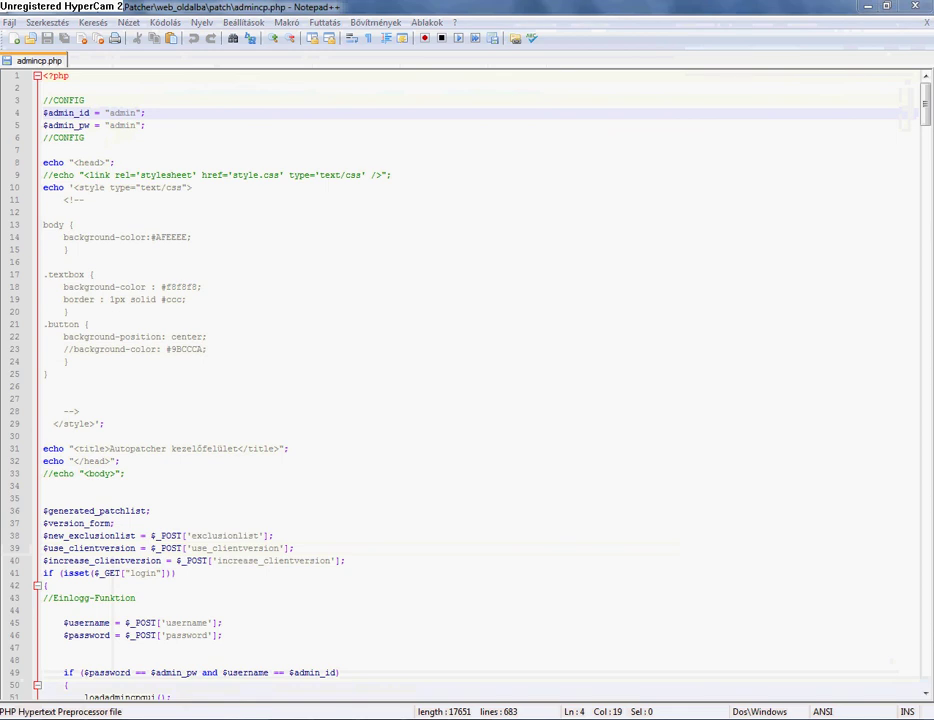
click(915, 6)
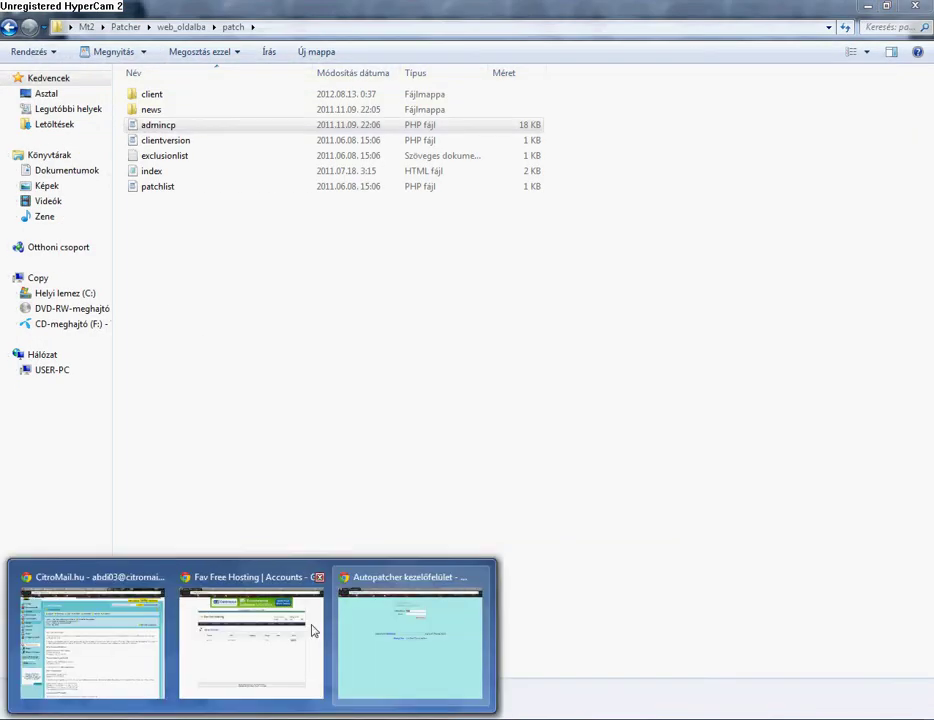
- Return to the Autopatcher page in Chrome, log in as admin with the account password, and decline password saving for this site
click(348, 640)
click(468, 168)
click(465, 169)
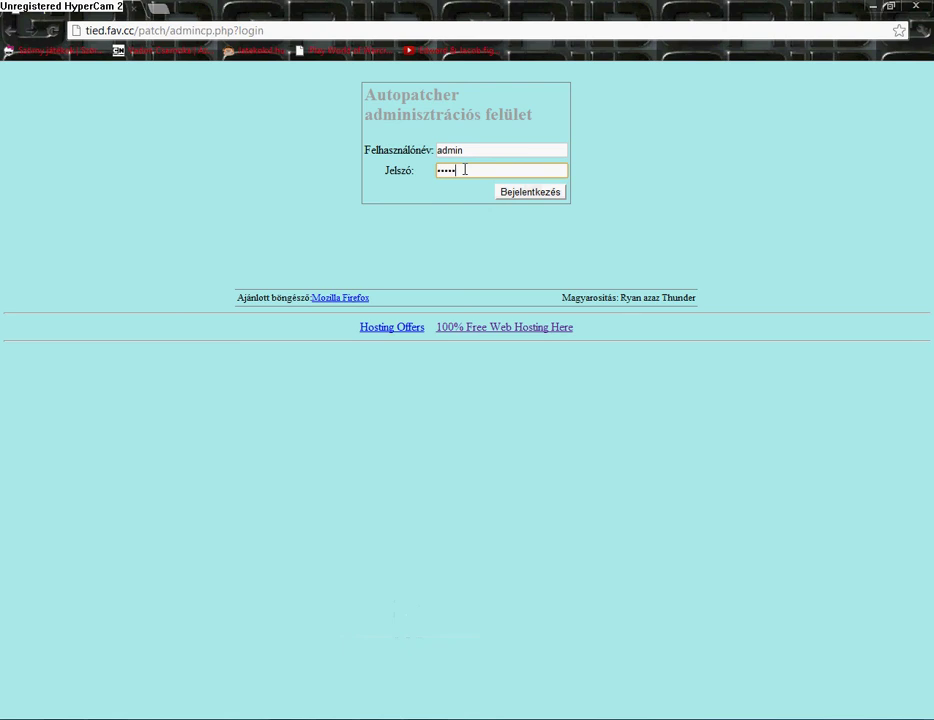
key(Return)
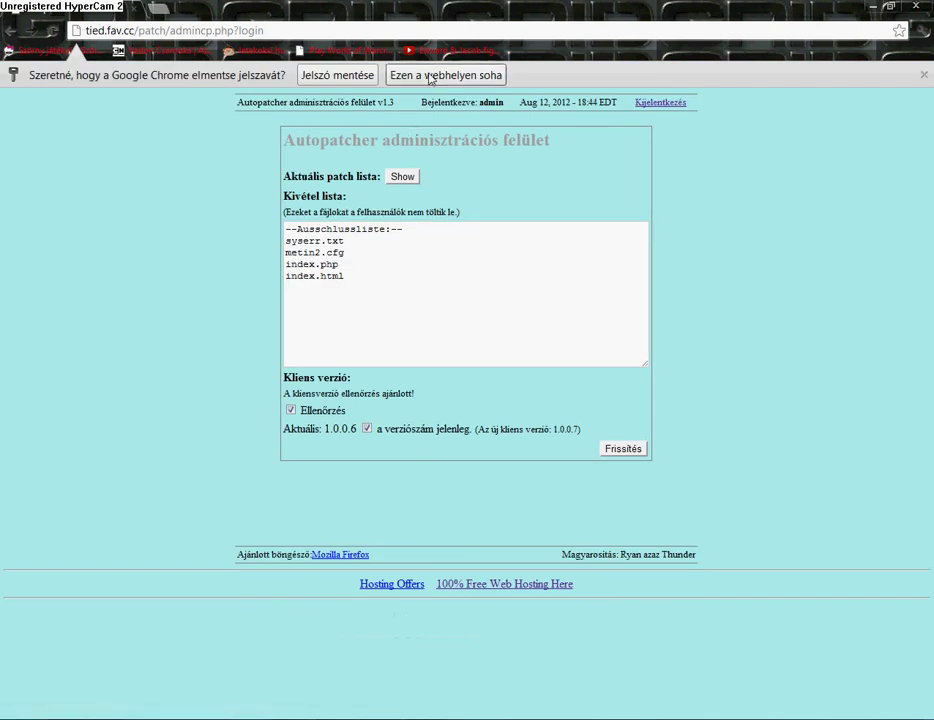
click(430, 76)
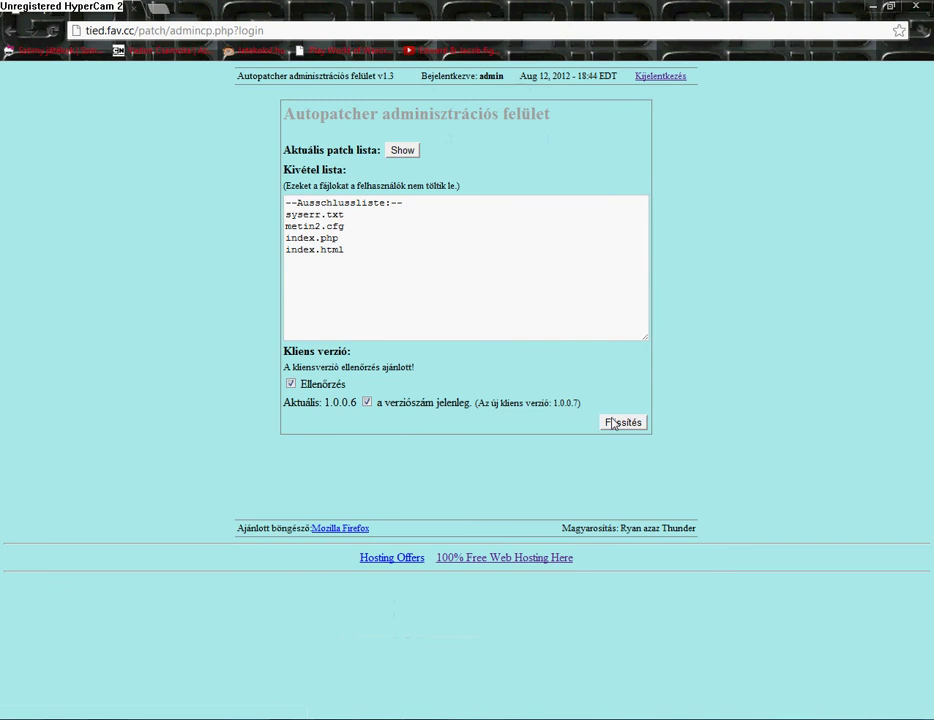
- Review the client version settings and start the update with version checking and the version increase enabled
drag(293, 367, 376, 436)
click(292, 367)
drag(292, 367, 471, 454)
click(421, 421)
click(623, 422)
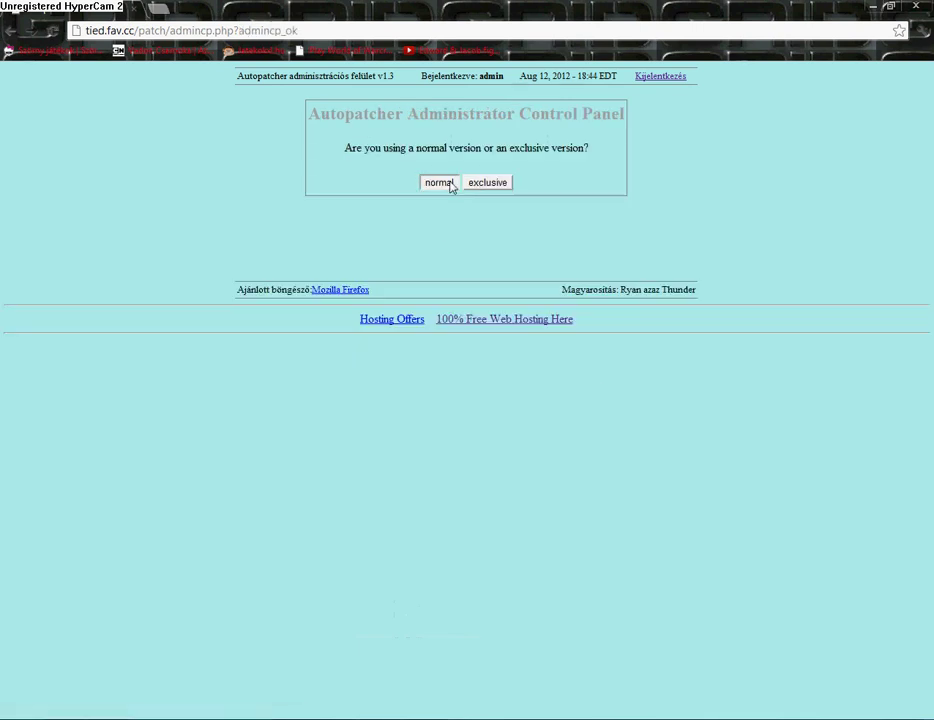
- Try to update with the normal version and an empty patchconfig.cfg, and return to the version choice
click(452, 185)
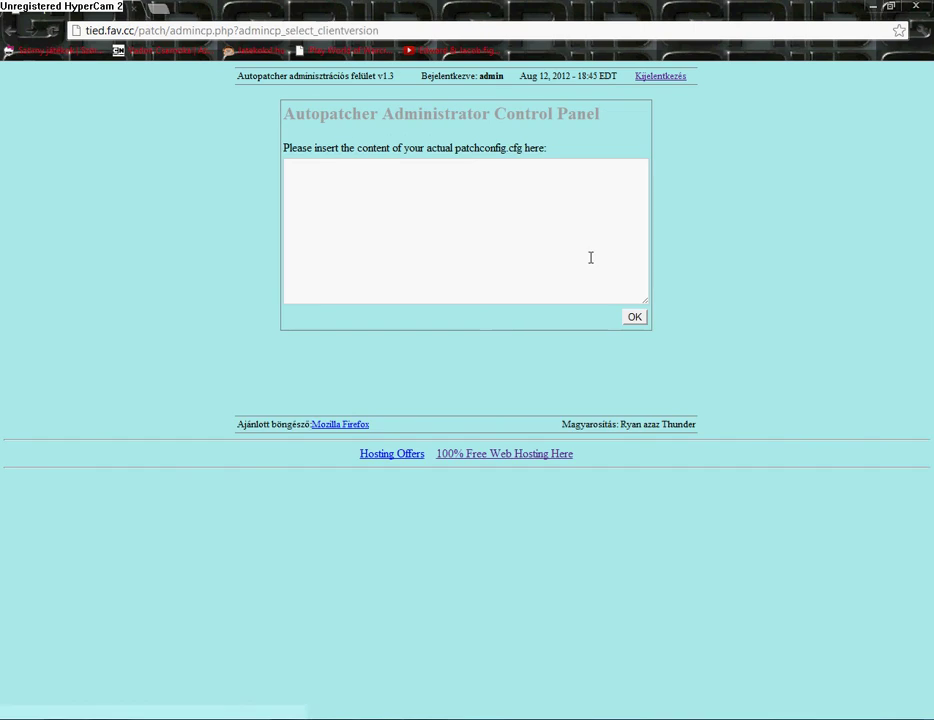
click(635, 320)
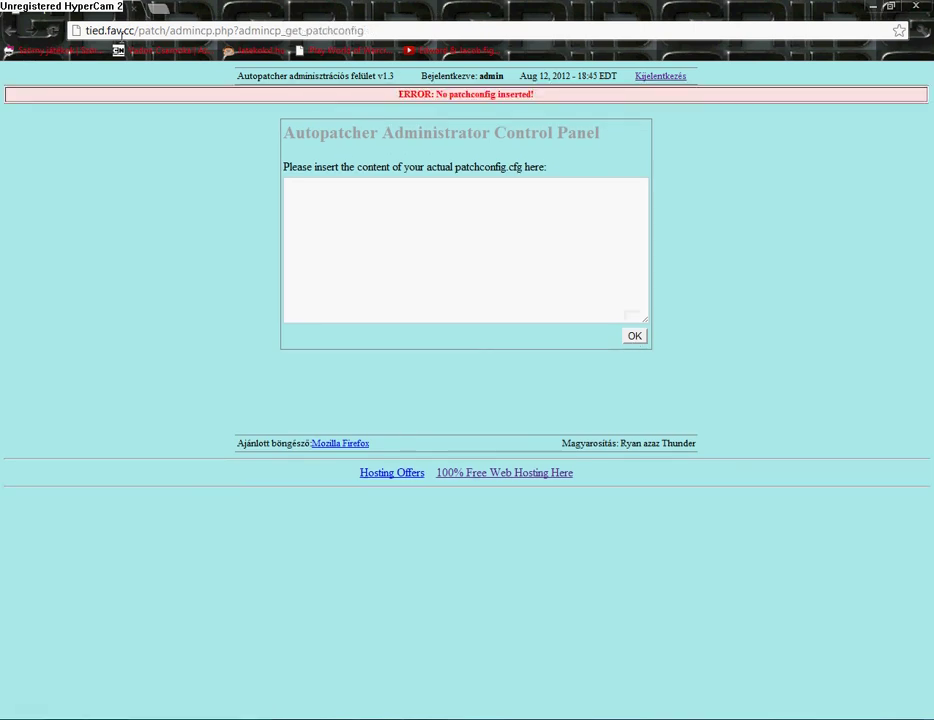
click(17, 34)
click(17, 35)
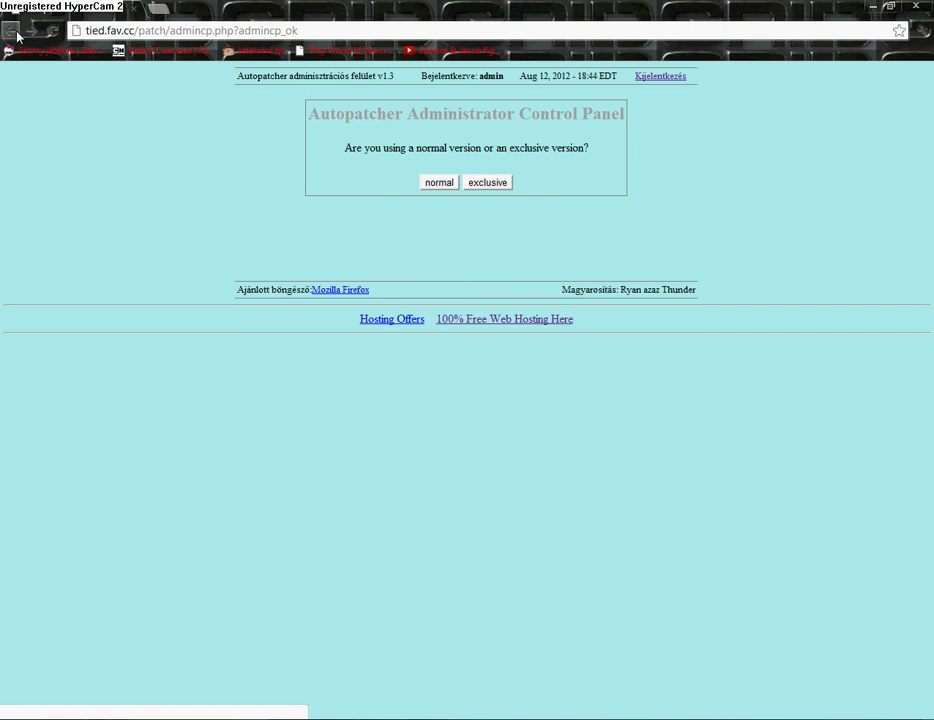
- Run the update as the exclusive version, acknowledge the saved changes, and return to the administration page
click(480, 184)
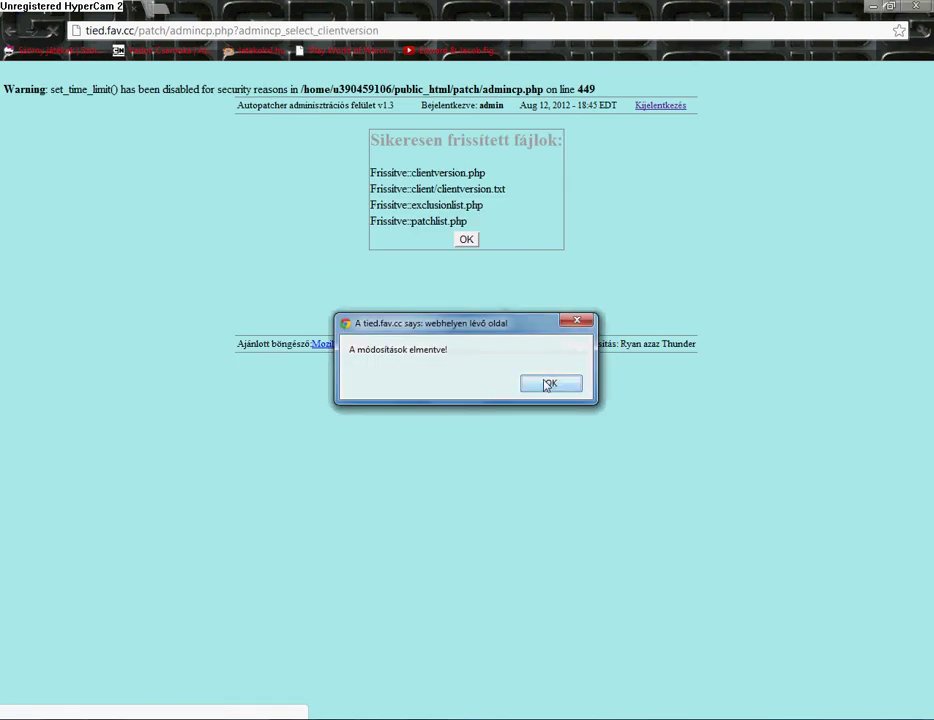
key(Return)
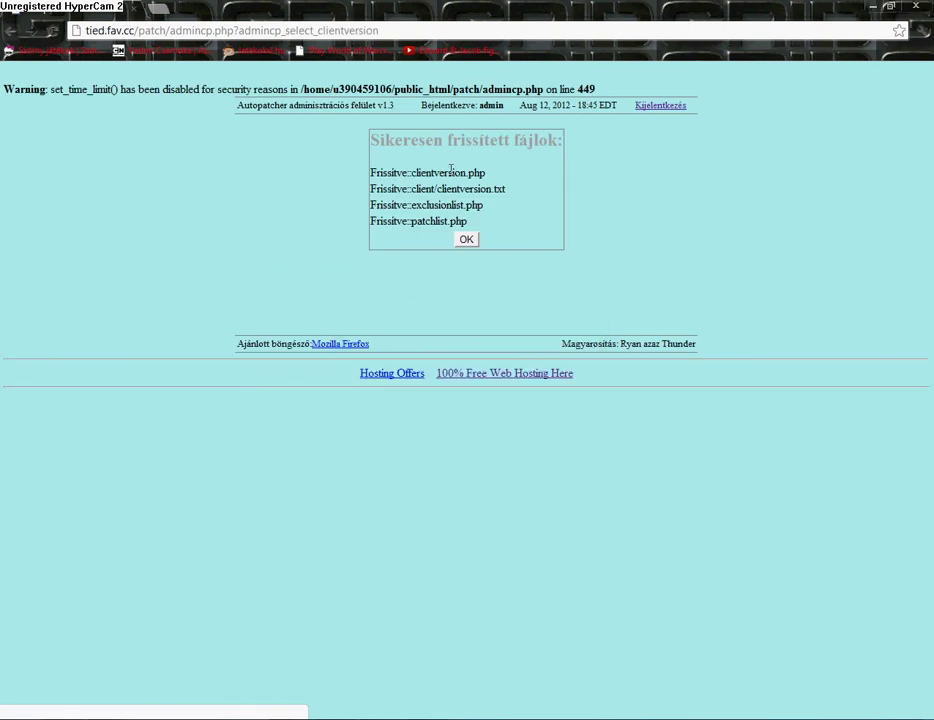
click(465, 241)
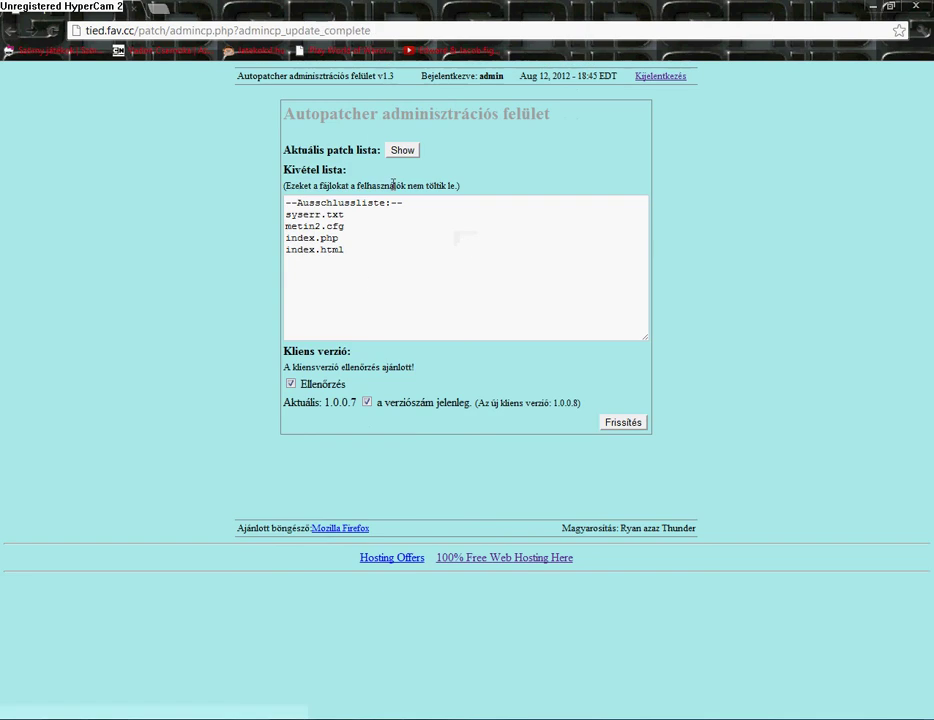
- Show the current patch list, review its entries, and hide it again
click(401, 152)
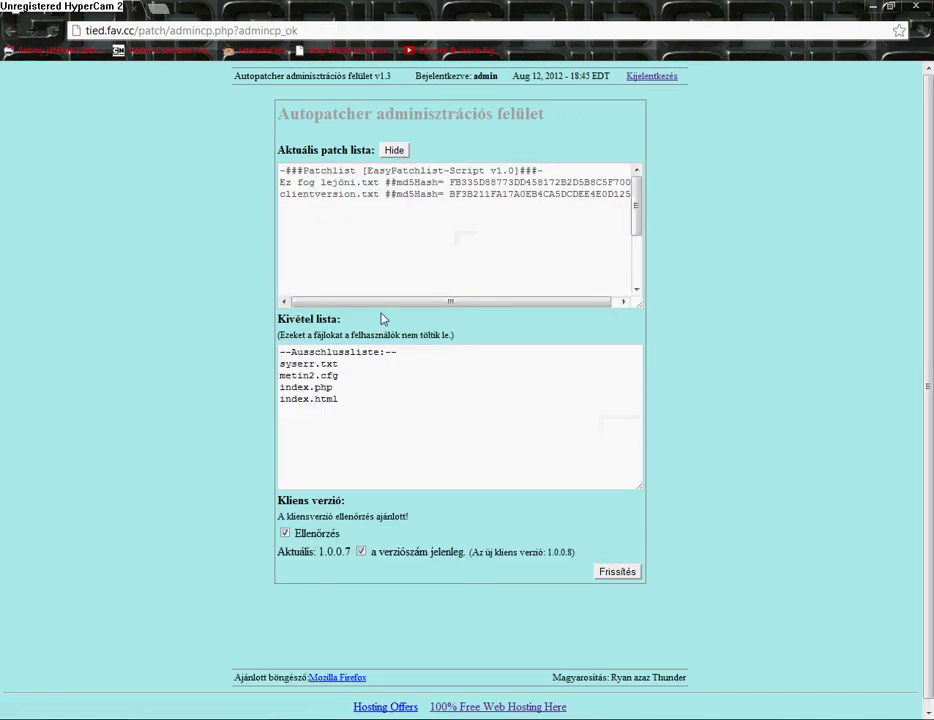
mouse_move(381, 303)
mouse_down()
mouse_move(448, 307)
mouse_move(370, 300)
mouse_up()
click(393, 150)
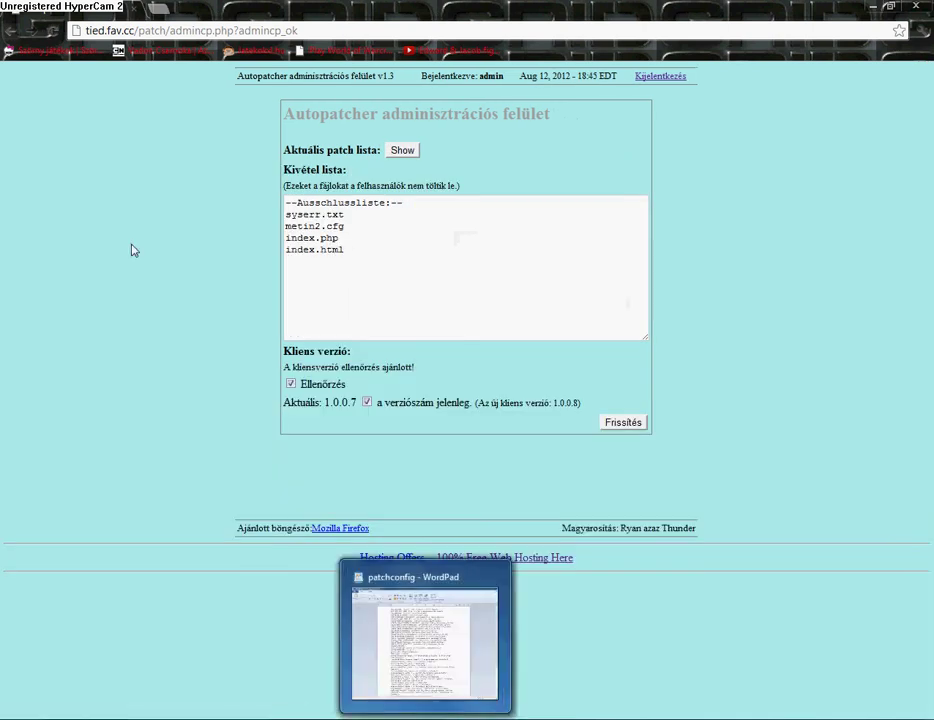
drag(167, 30, 84, 30)
key(ctrl+c)
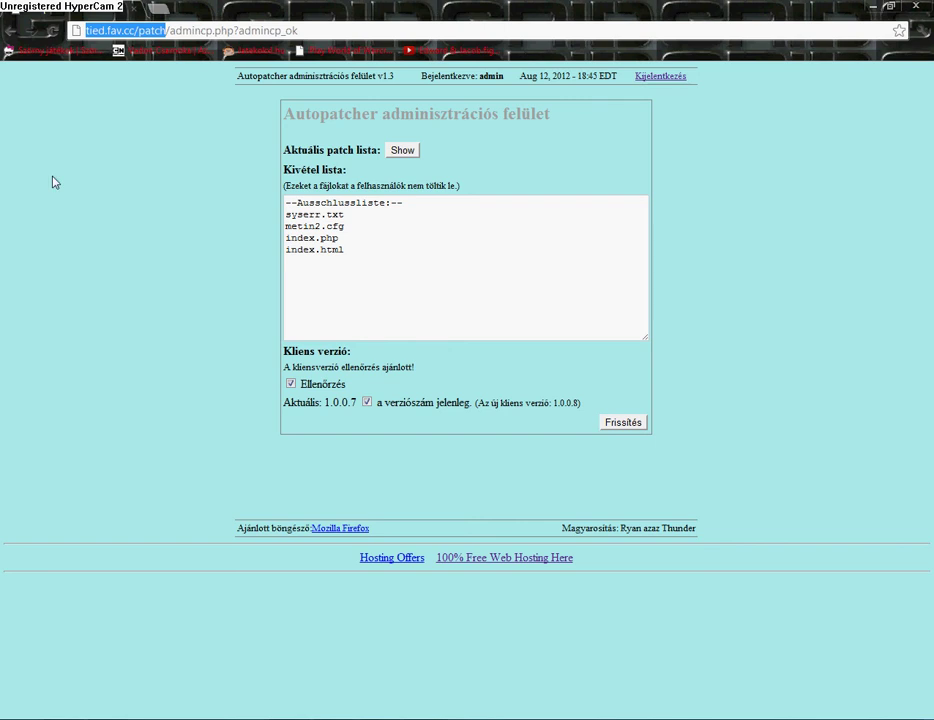
key(alt+Tab)
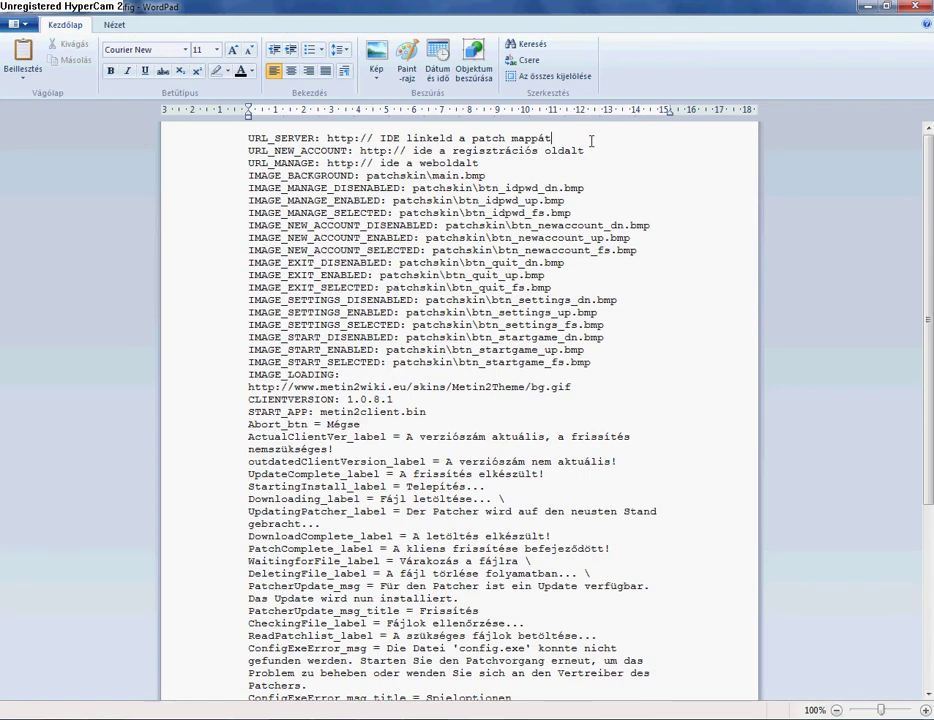
drag(552, 138, 350, 128)
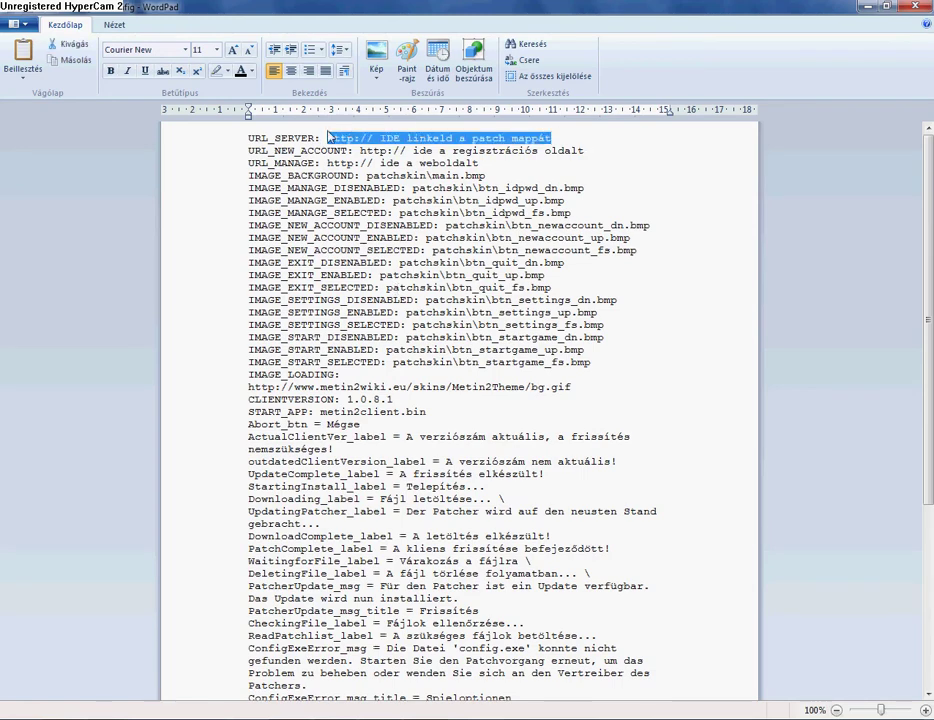
key(ctrl+v)
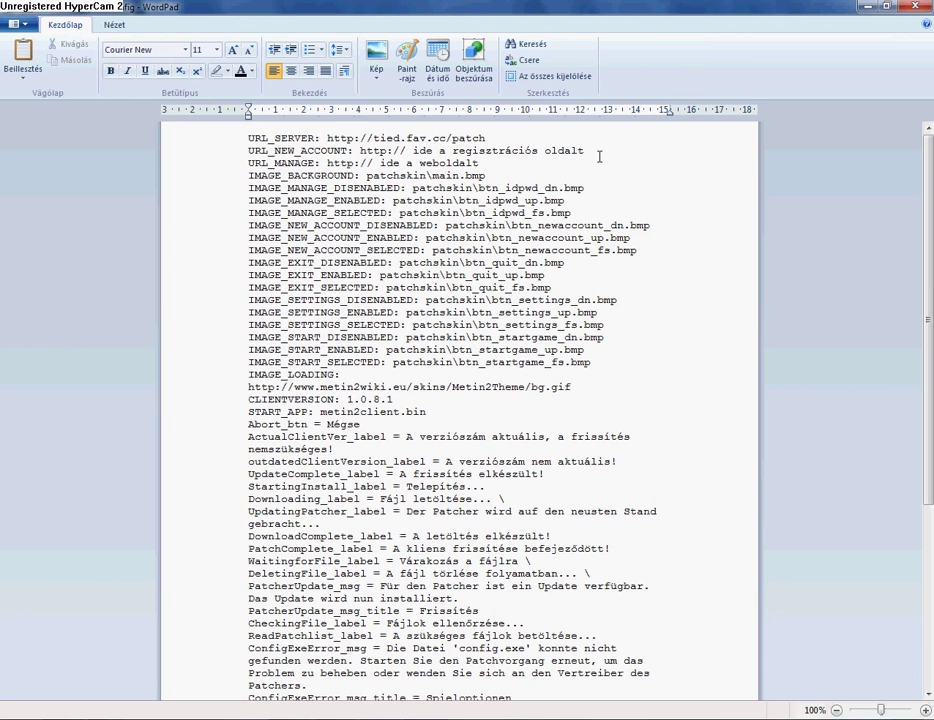
double_click(449, 162)
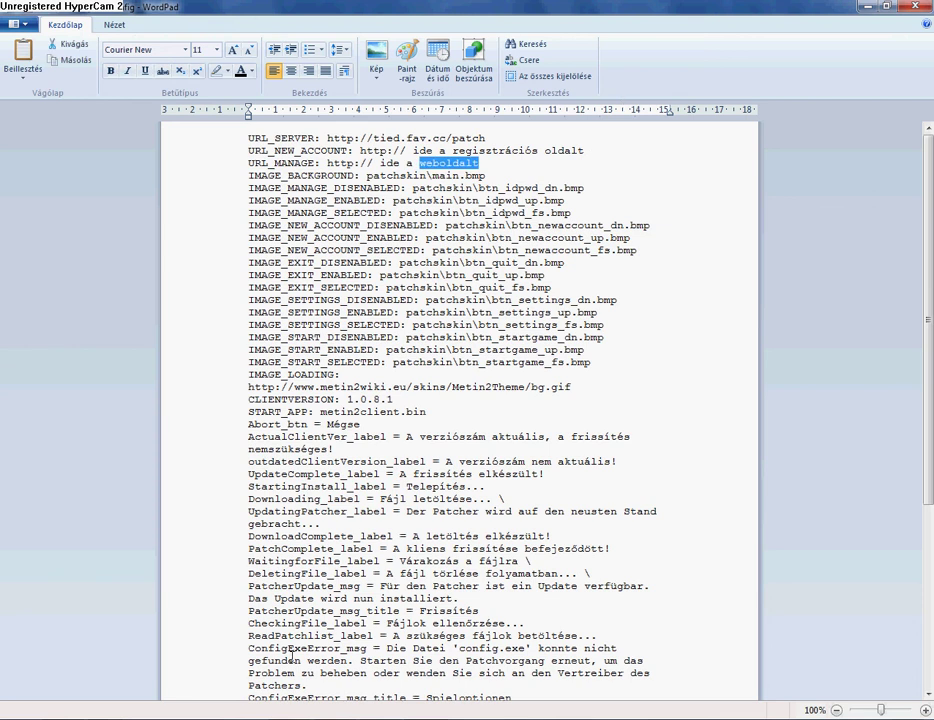
click(489, 139)
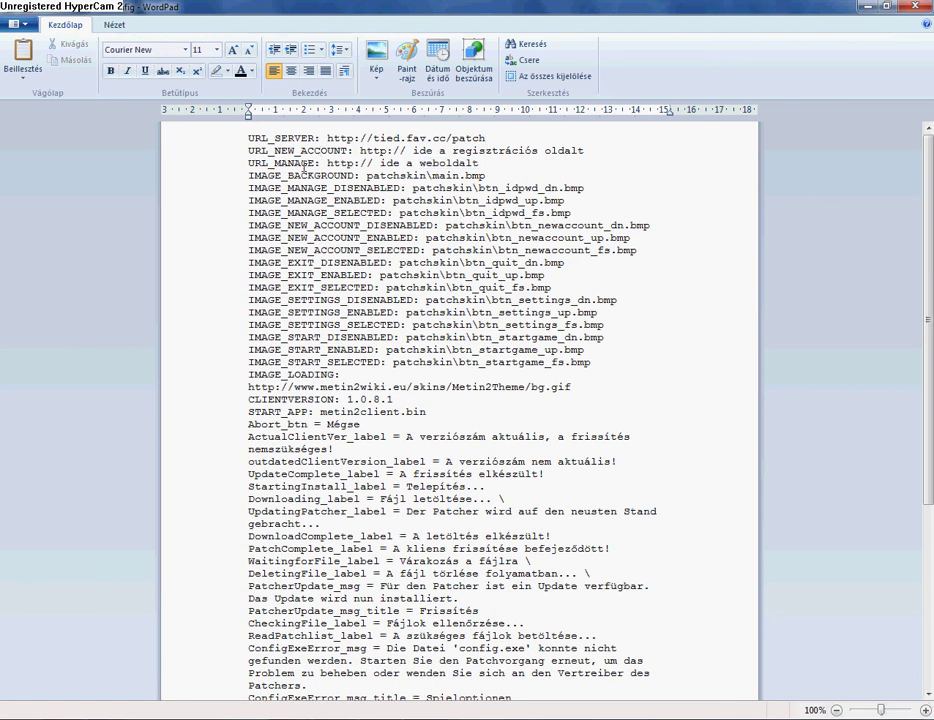
key(alt+F4)
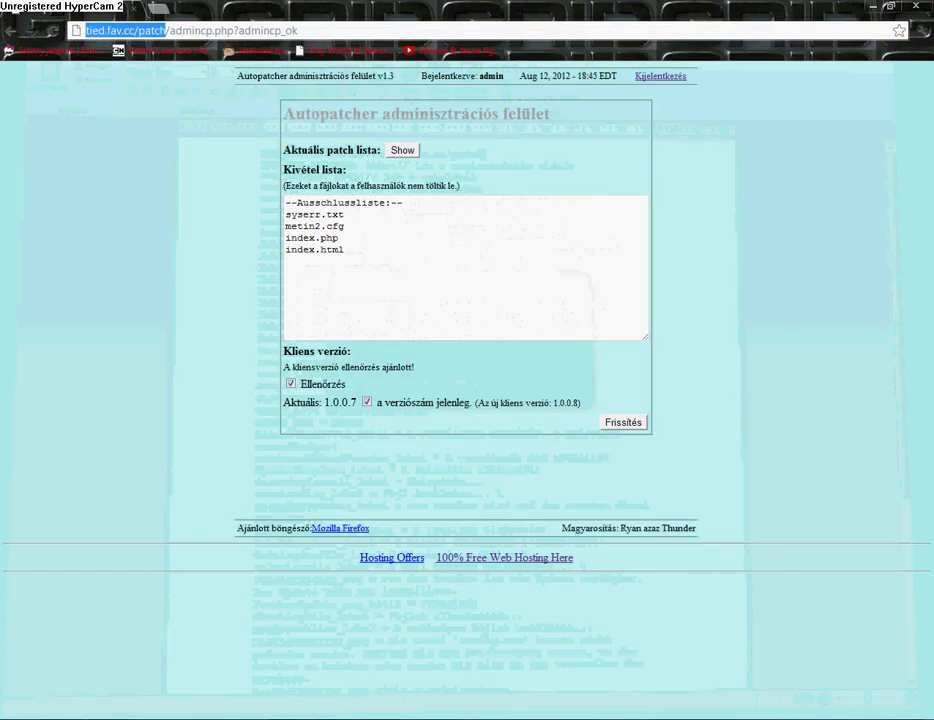
- Switch to the file manager and go from the web patch folder to the Patcher's kliensbe folder
mouse_move(85, 717)
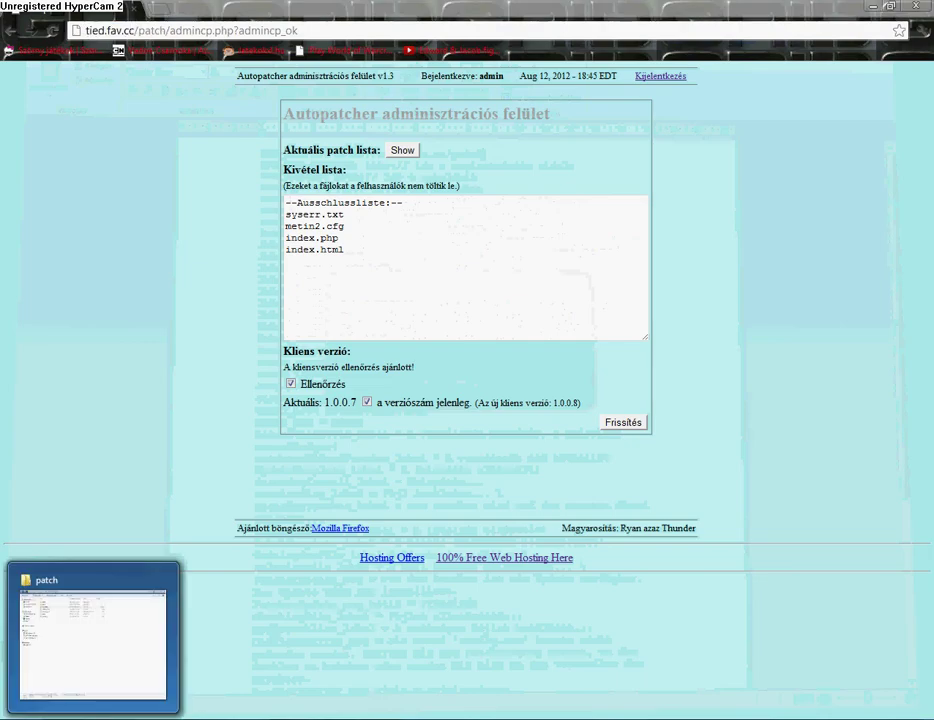
click(84, 657)
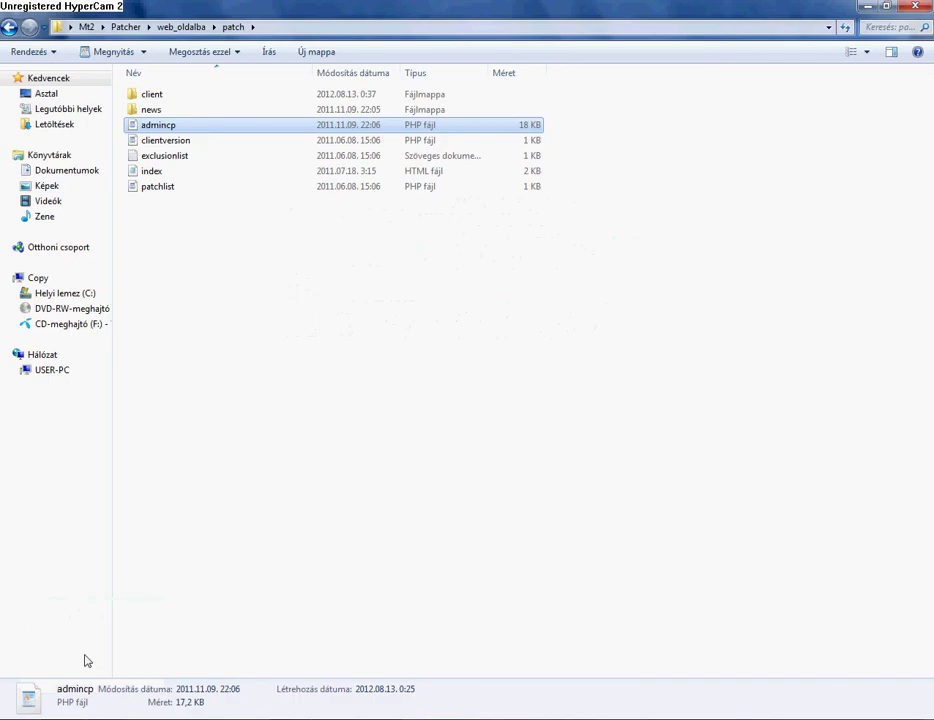
click(9, 28)
click(10, 29)
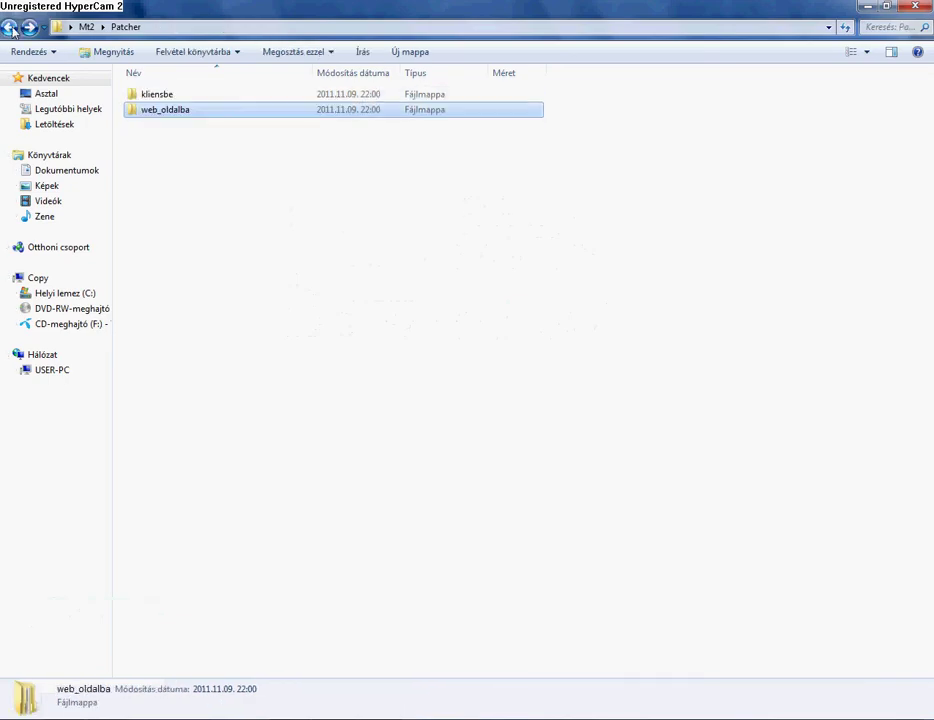
double_click(178, 96)
- Open the kliensbe patchconfig in Notepad++, check the URL_SERVER address, and close the editor
click(152, 142)
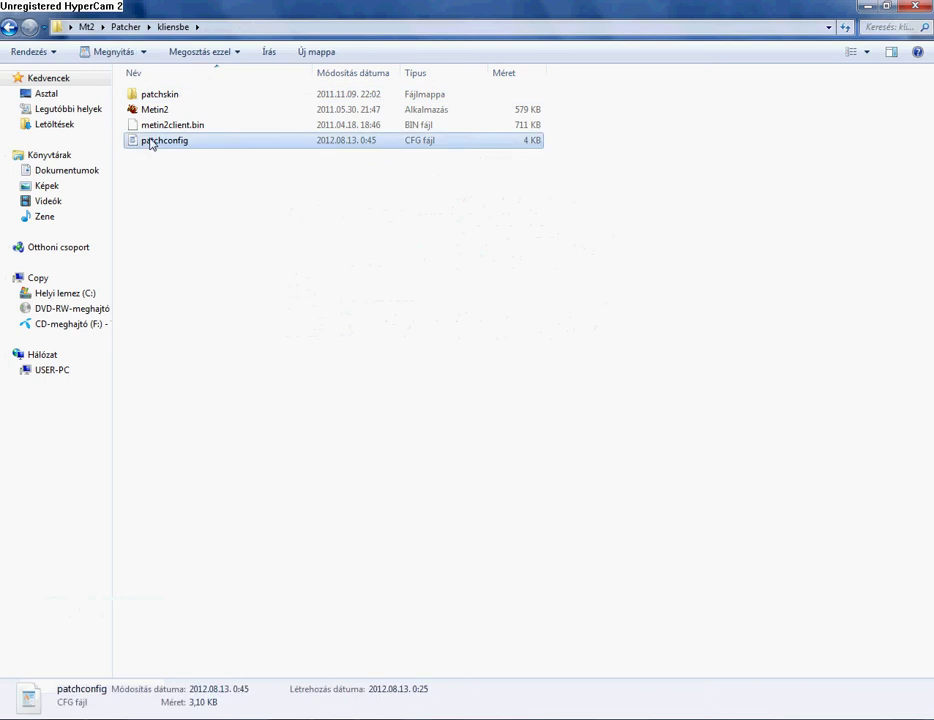
right_click(152, 142)
click(182, 195)
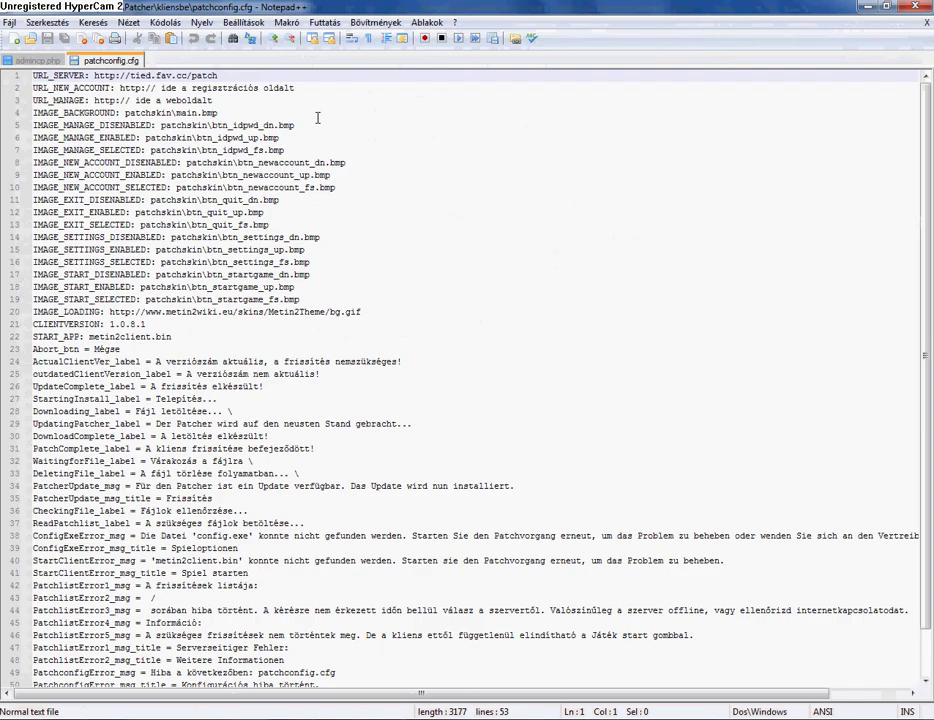
drag(130, 76, 233, 88)
click(246, 77)
click(924, 6)
- Test the Metin2 patcher from the kliensbe folder, dismiss its message, and check the patch address in the browser
double_click(198, 114)
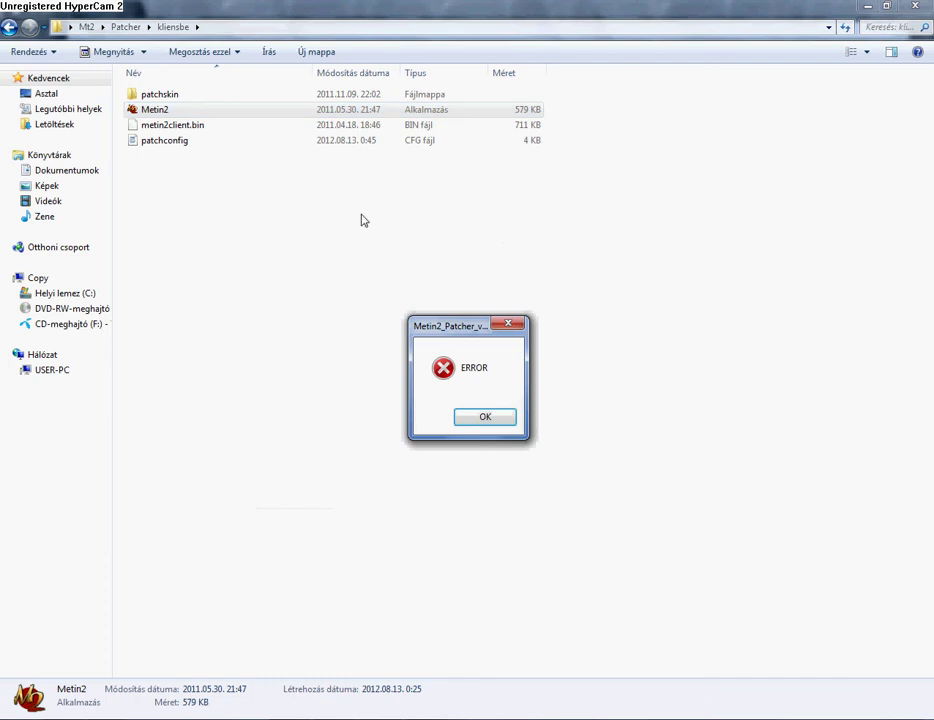
click(483, 415)
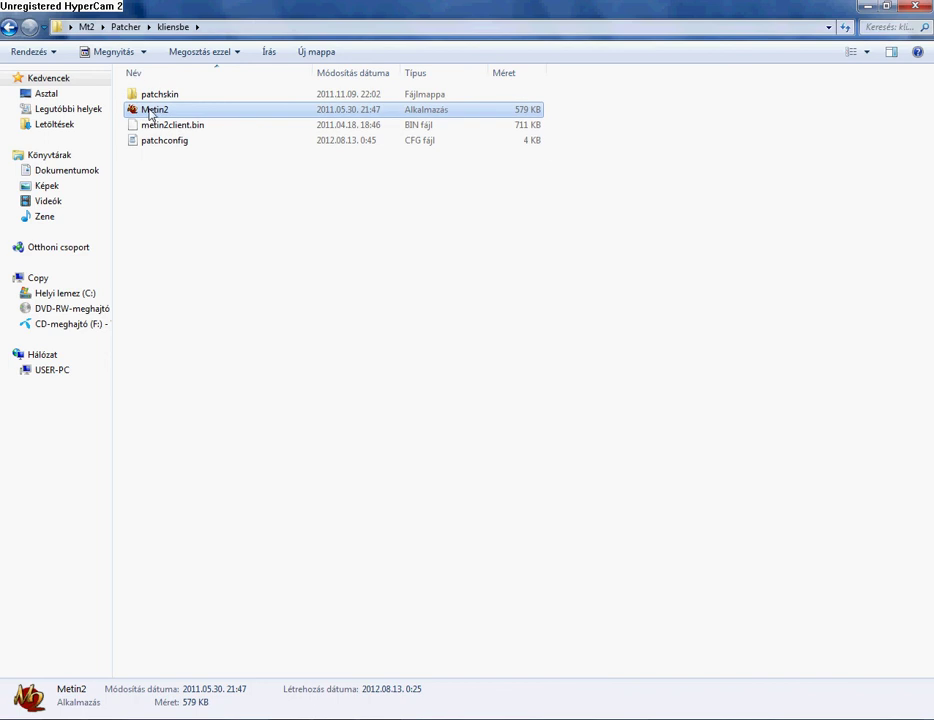
mouse_move(254, 716)
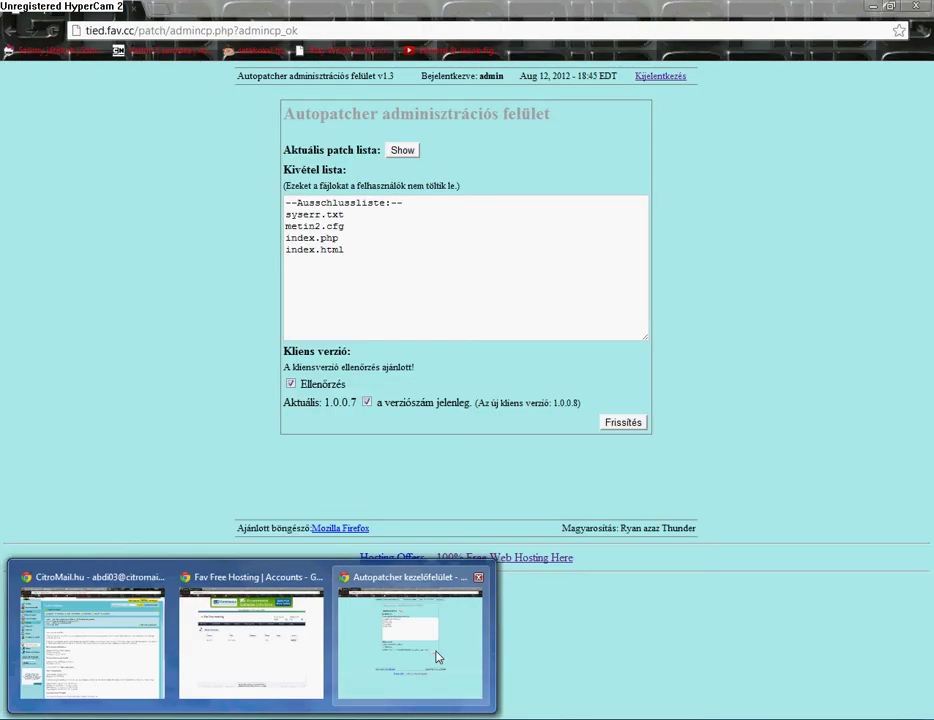
click(436, 657)
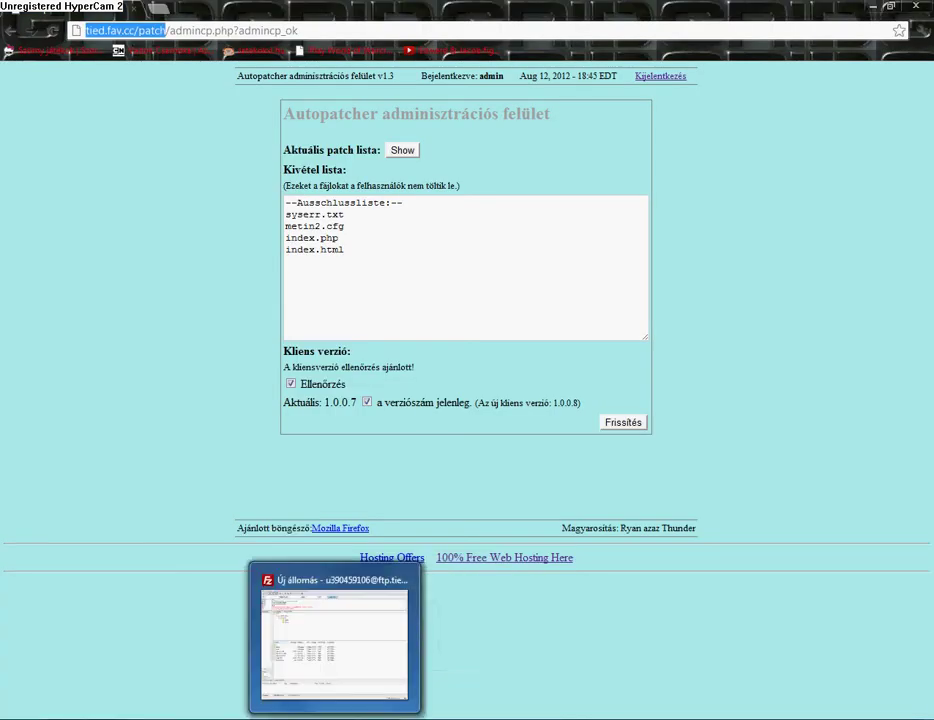
click(163, 139)
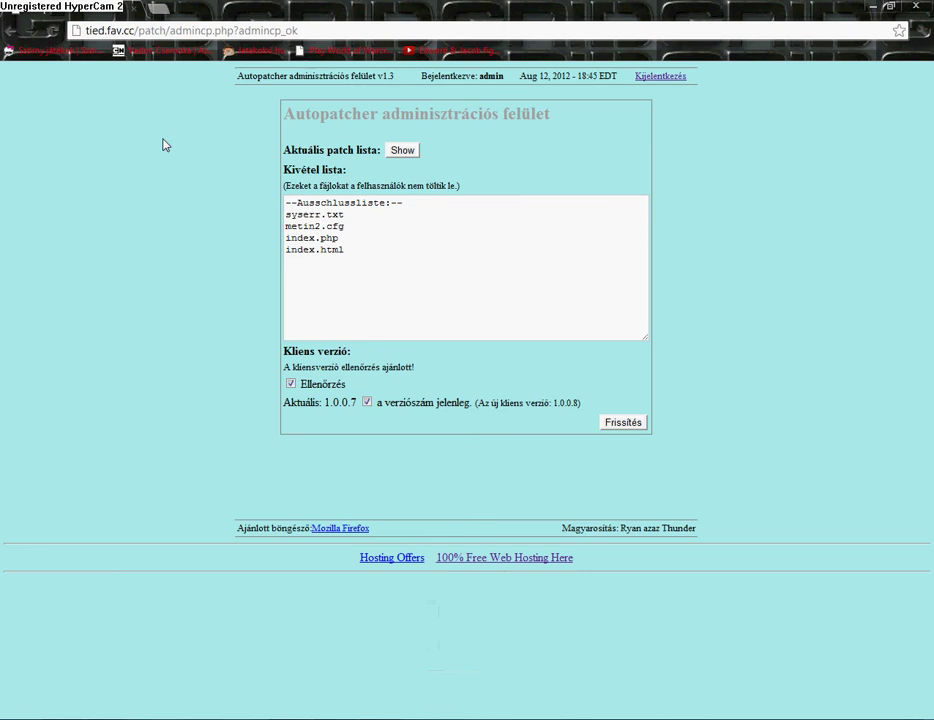
click(82, 716)
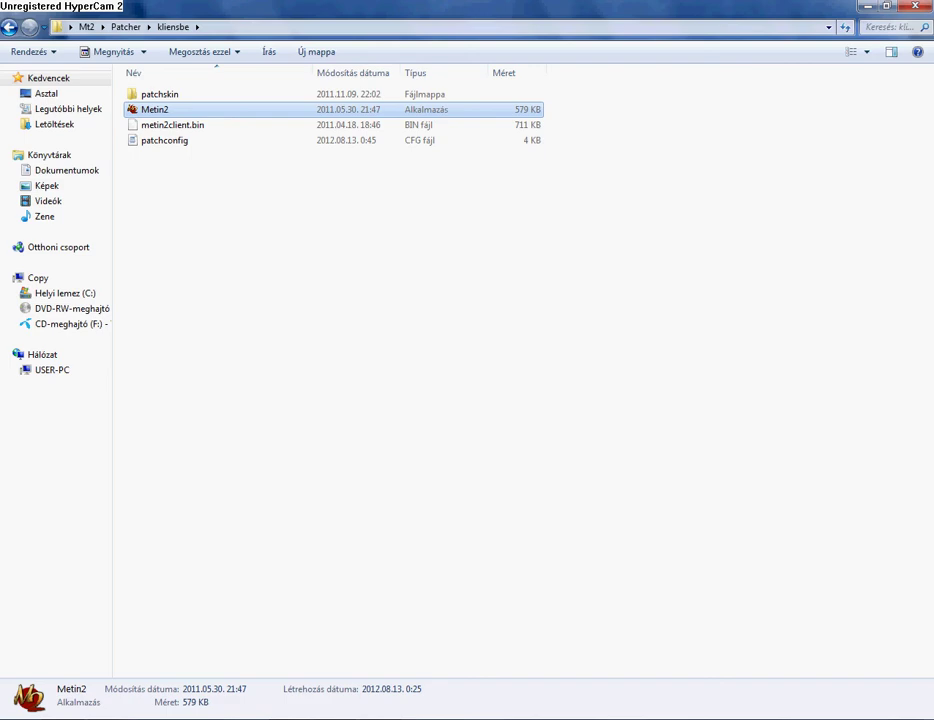
click(153, 148)
right_click(153, 148)
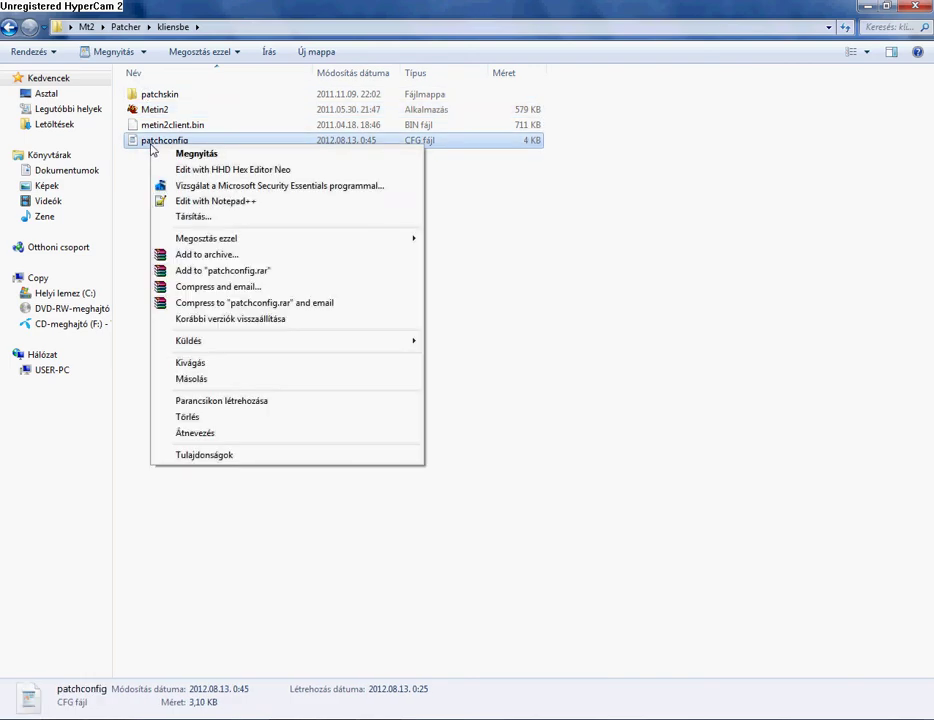
click(207, 202)
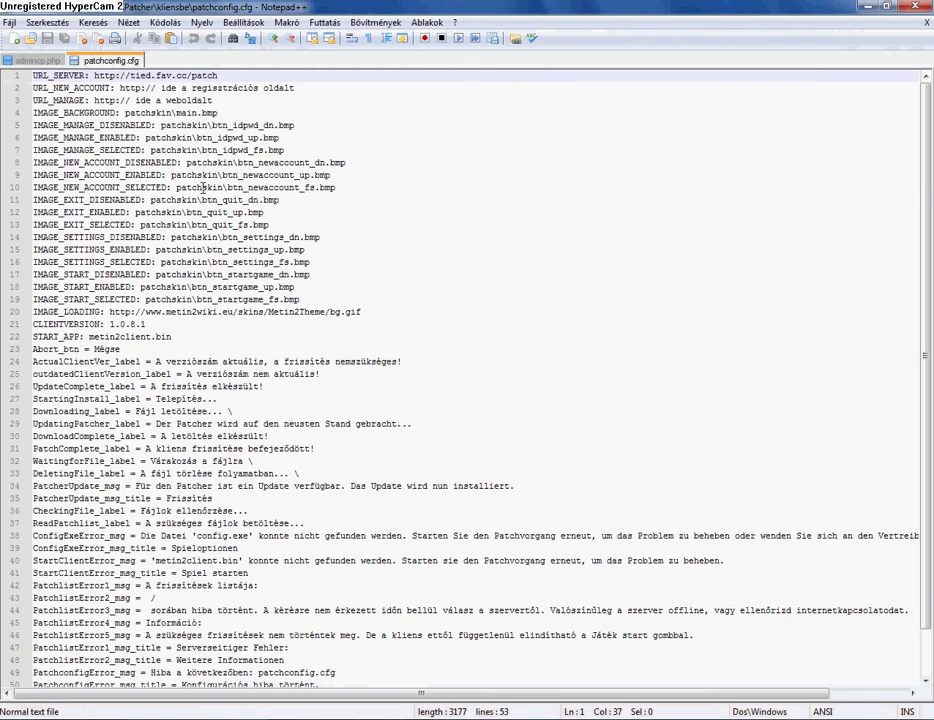
click(128, 76)
text(www)
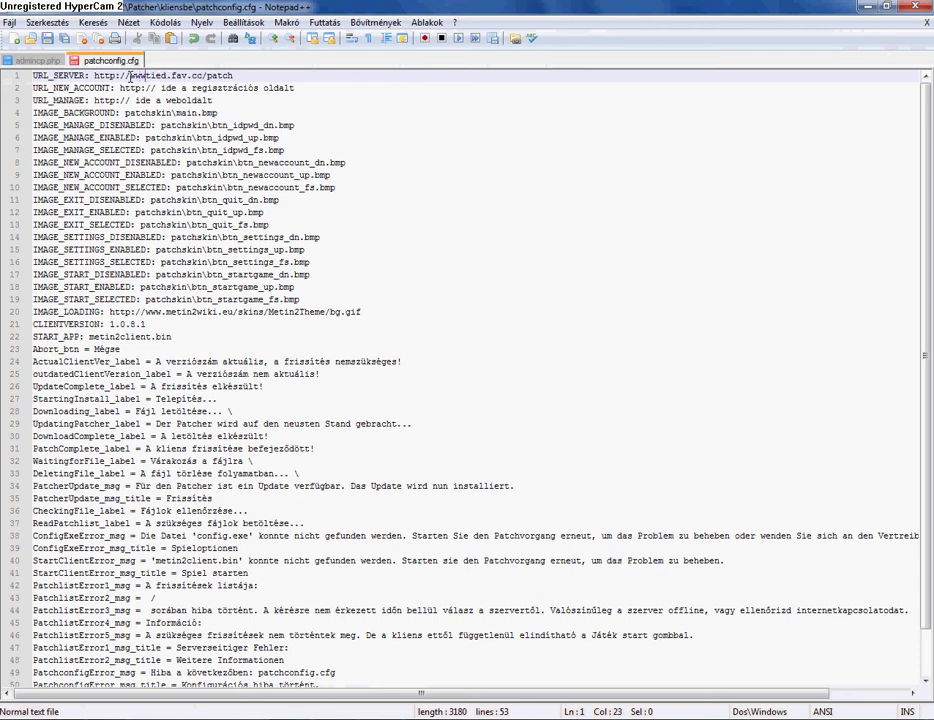
text(.)
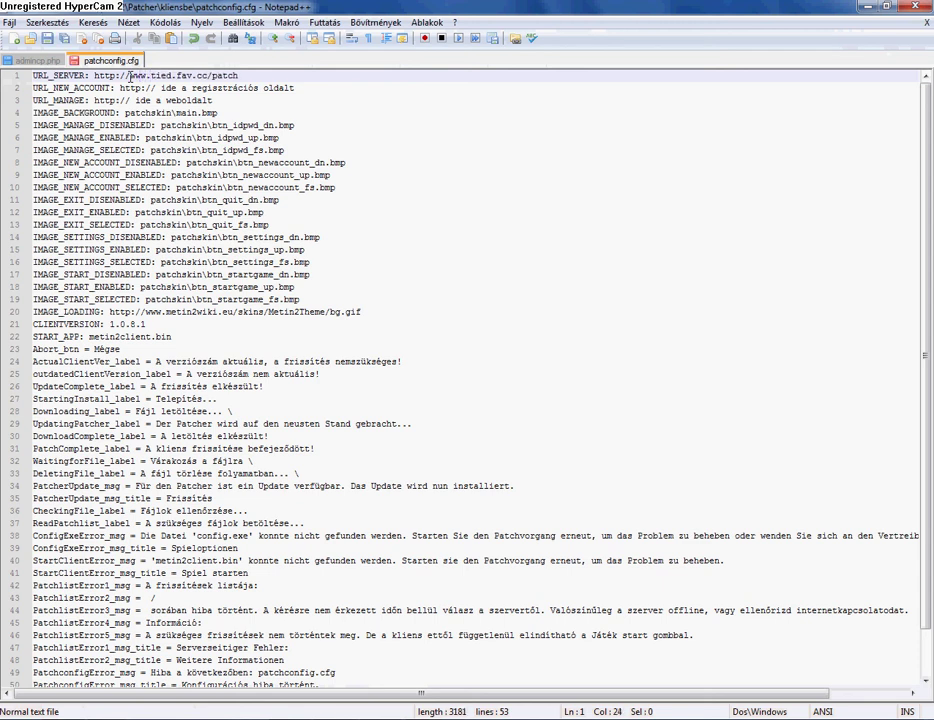
click(47, 38)
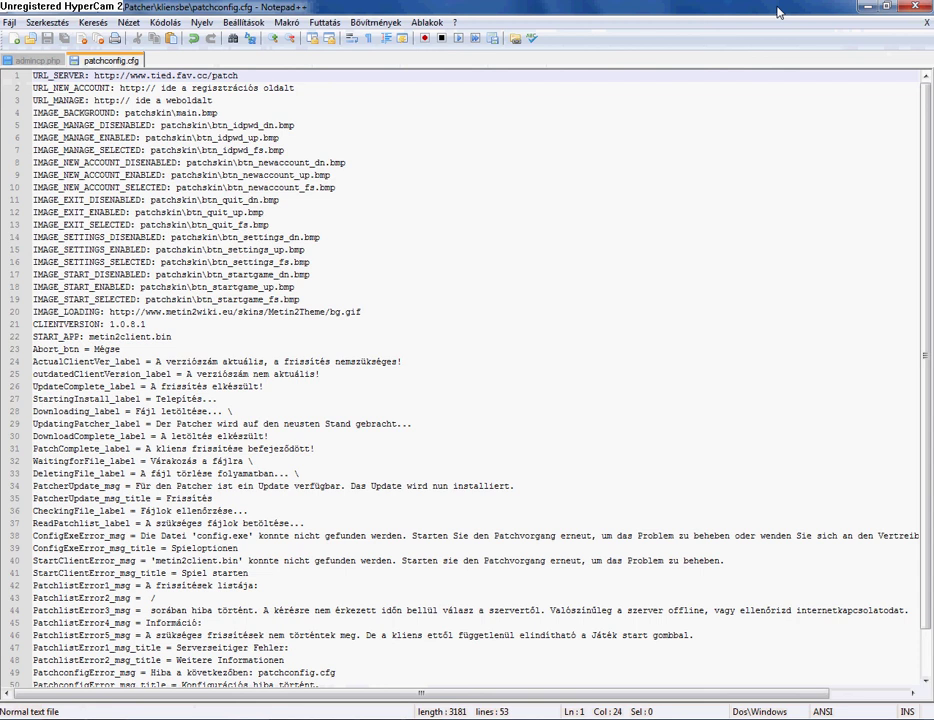
click(913, 7)
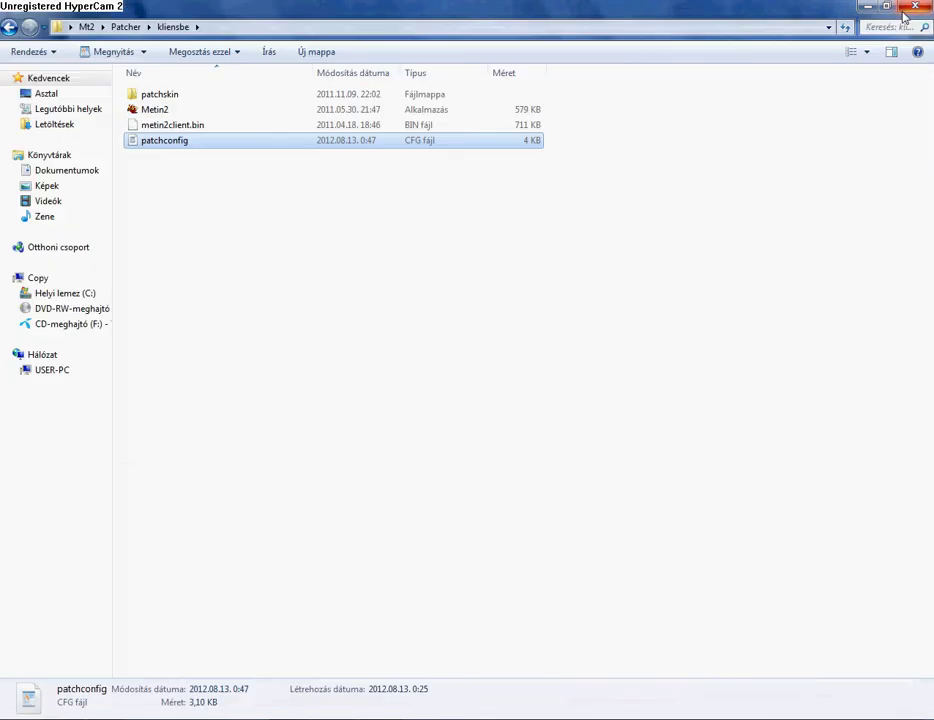
double_click(145, 112)
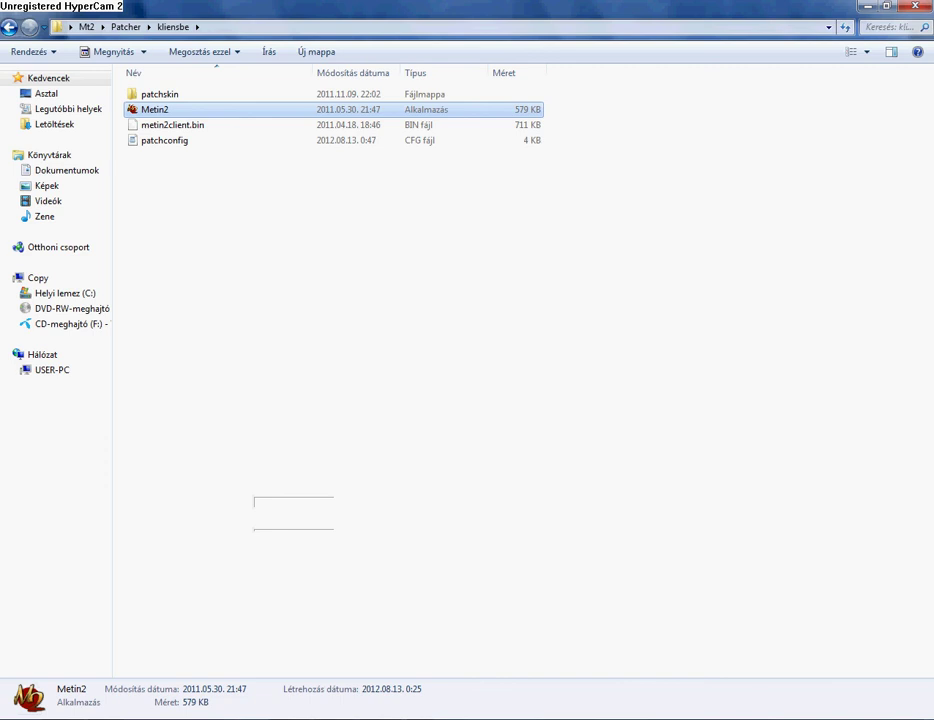
- Open patchconfig from C:\PVP2METIN21 in Notepad++ and examine how its URL_SERVER address is written, dismissing the patcher's message
click(56, 308)
click(73, 293)
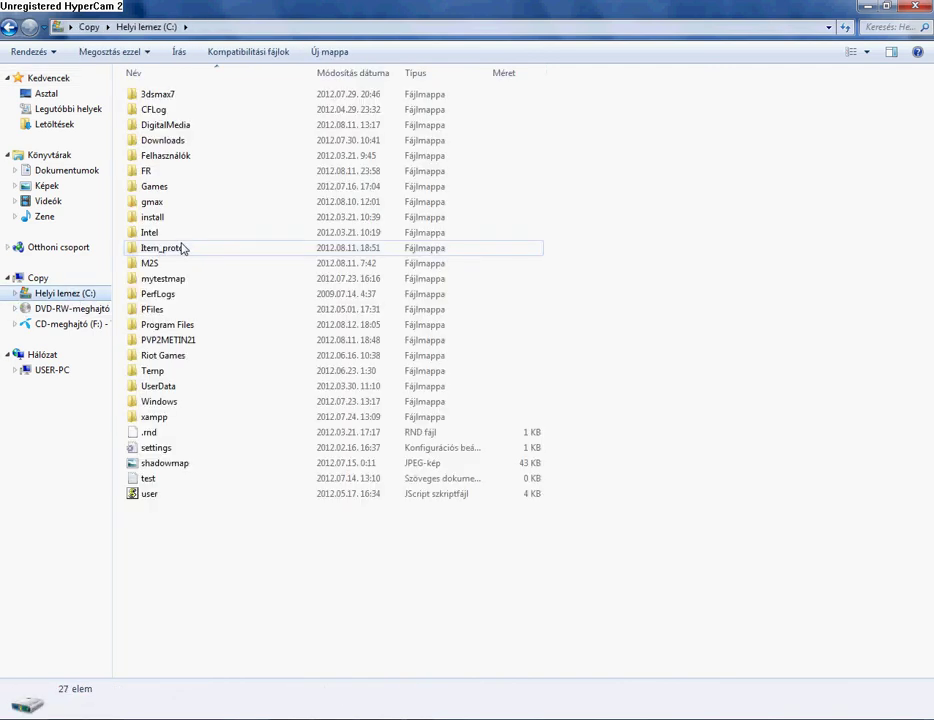
double_click(180, 341)
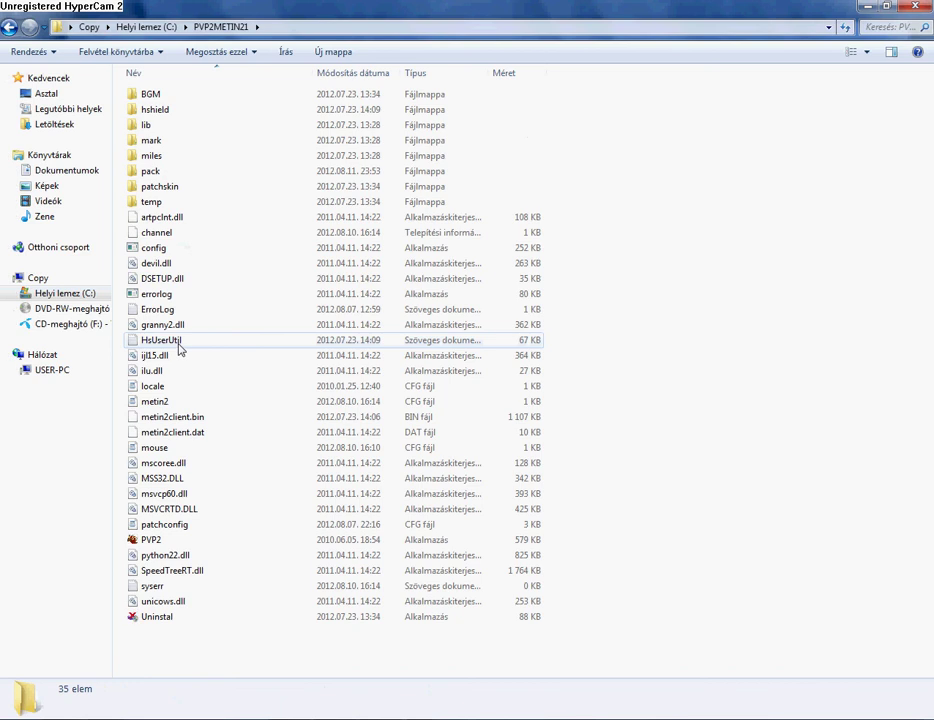
click(165, 525)
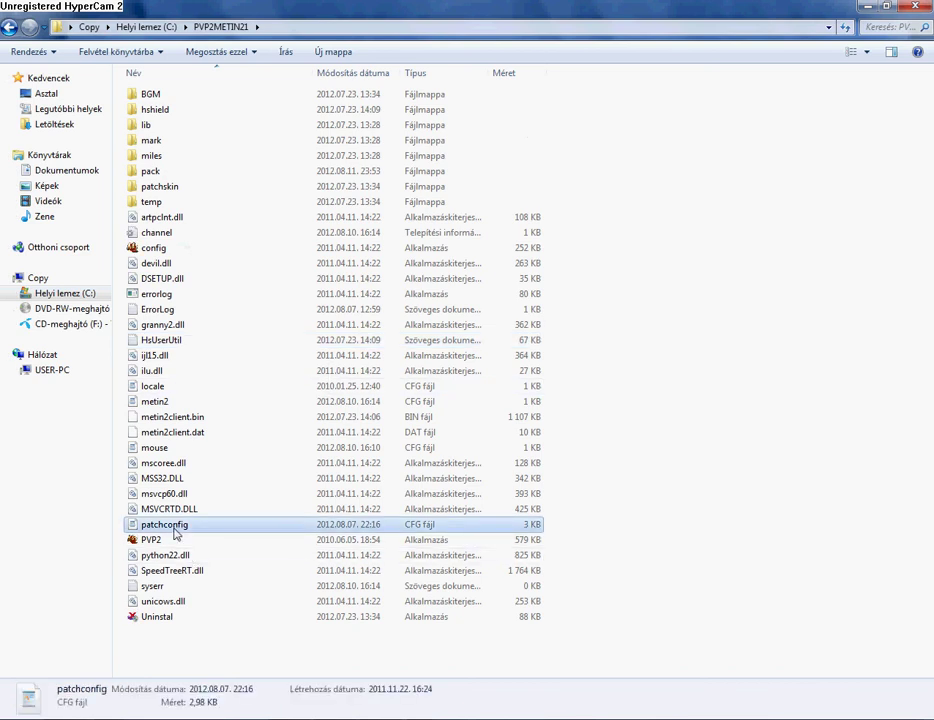
right_click(168, 526)
click(216, 288)
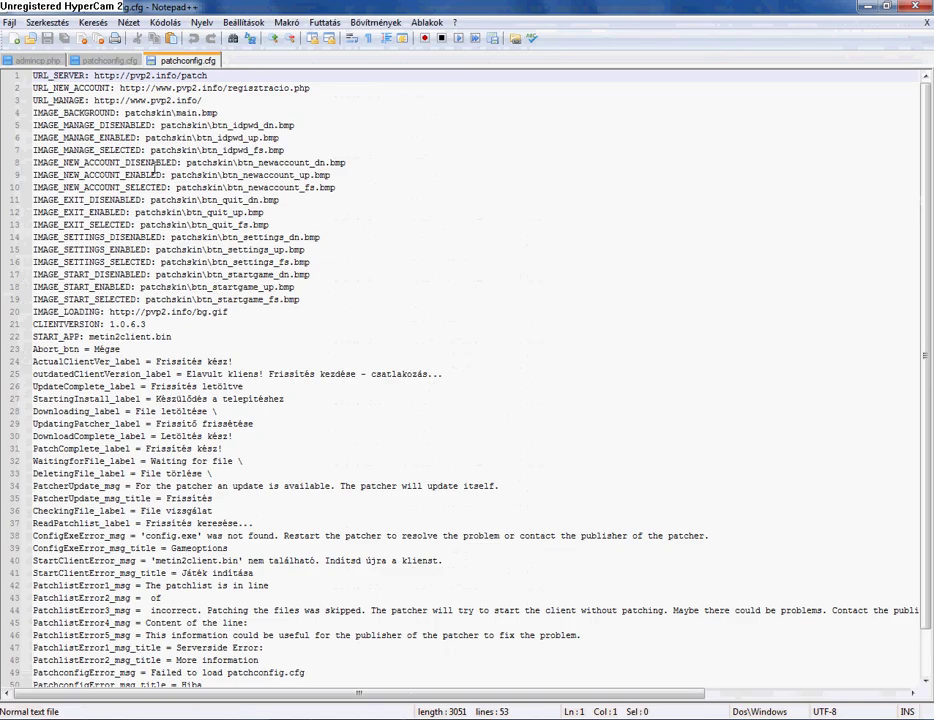
drag(127, 75, 215, 77)
click(235, 82)
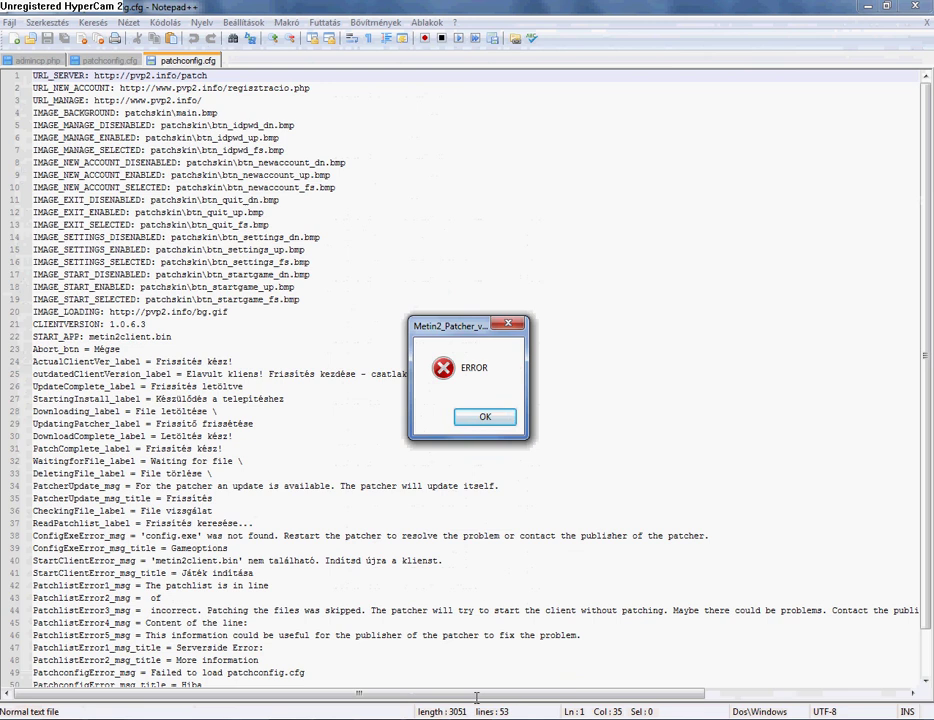
click(484, 416)
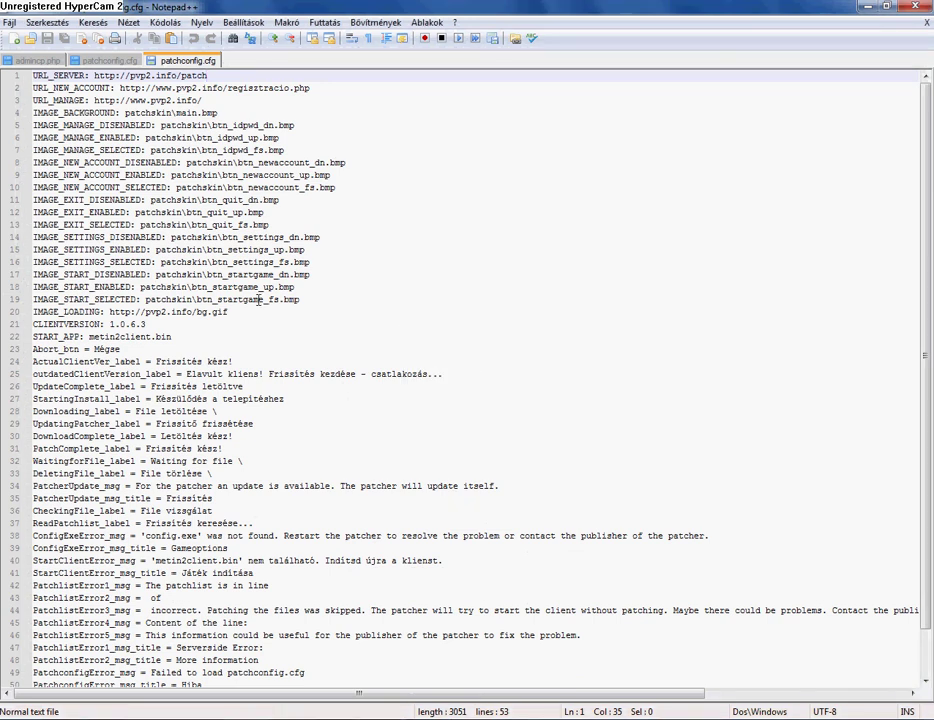
click(99, 75)
click(86, 60)
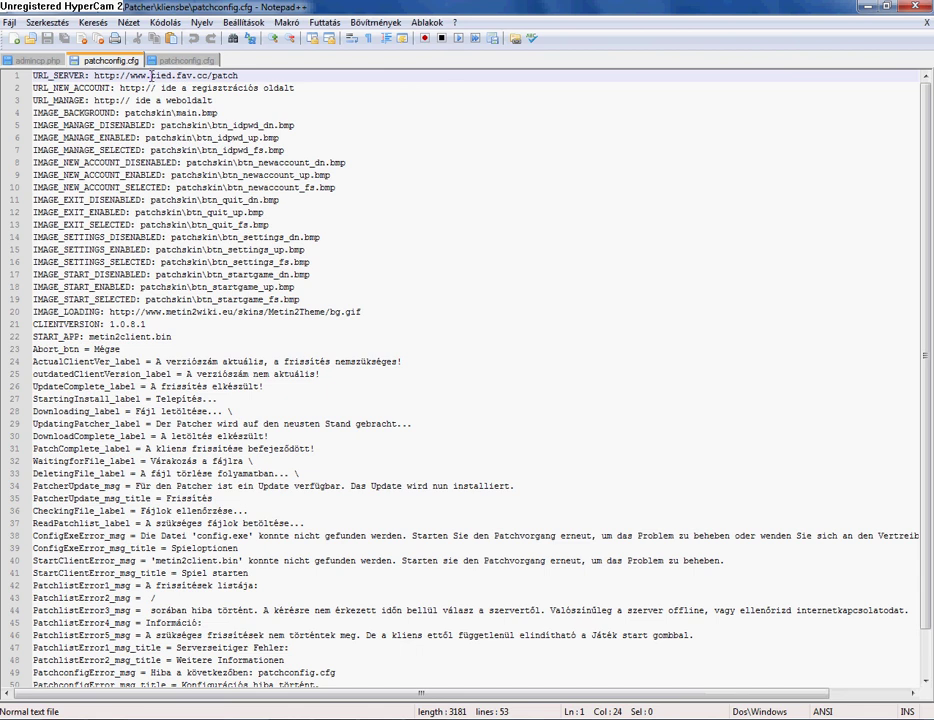
mouse_move(151, 75)
mouse_down()
mouse_move(126, 75)
mouse_move(135, 75)
mouse_up()
key(BackSpace)
key(BackSpace)
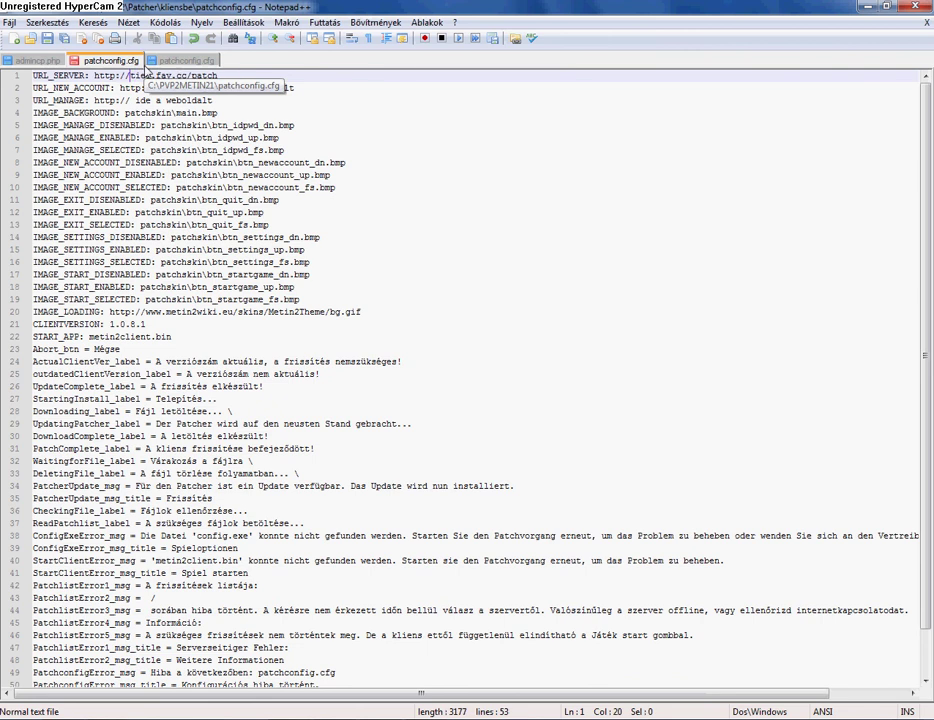
click(151, 62)
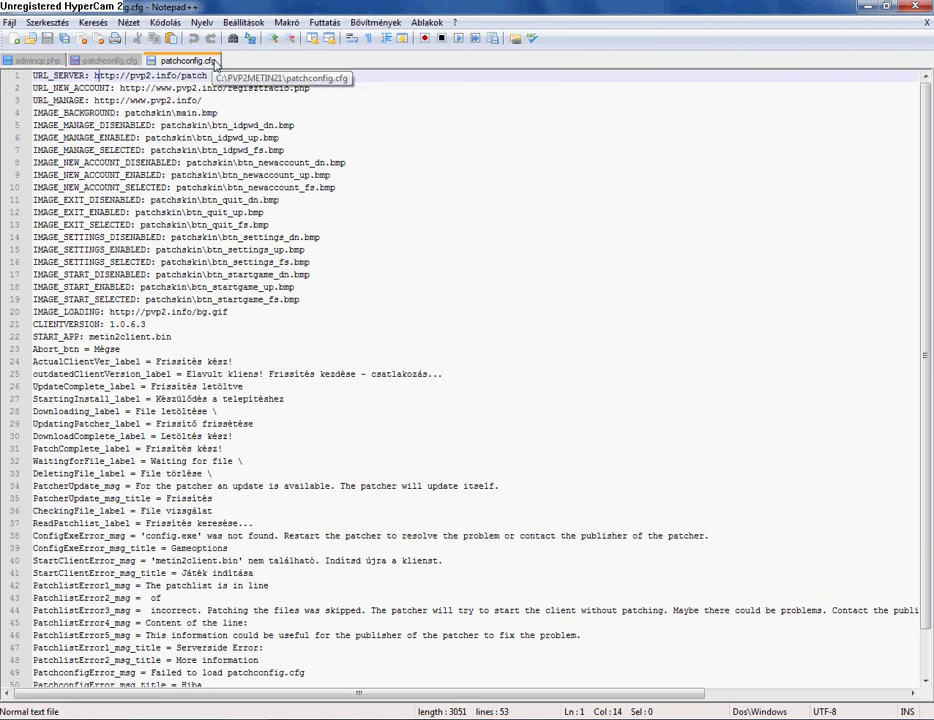
click(100, 58)
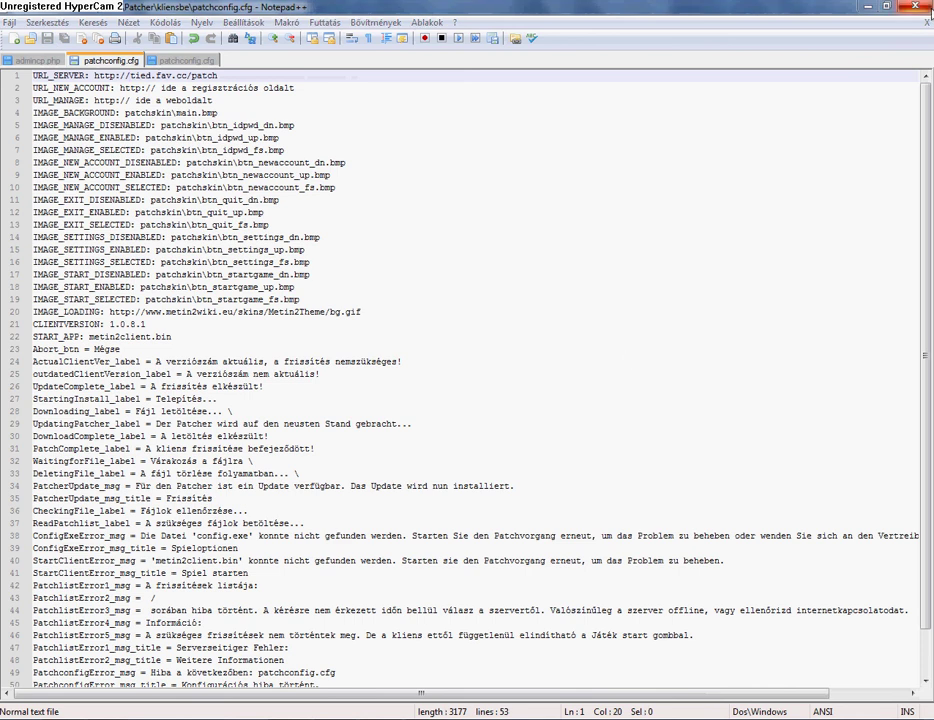
- Close Notepad++, go to Mt2\Patcher\kliensbe on the desktop, and run the Metin2 patcher with the saved patchconfig
click(912, 6)
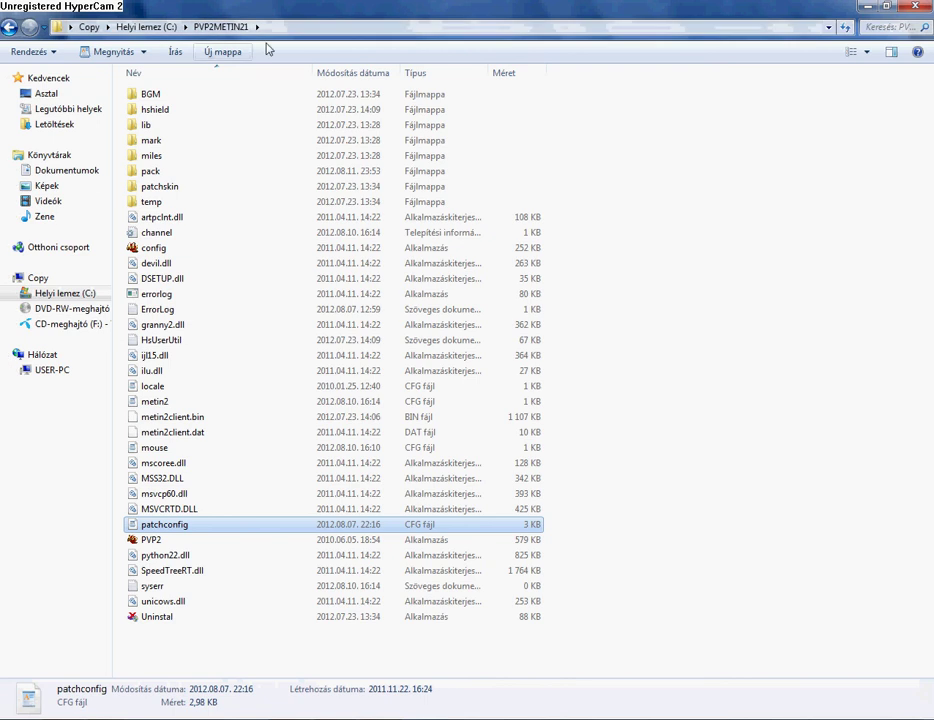
click(44, 93)
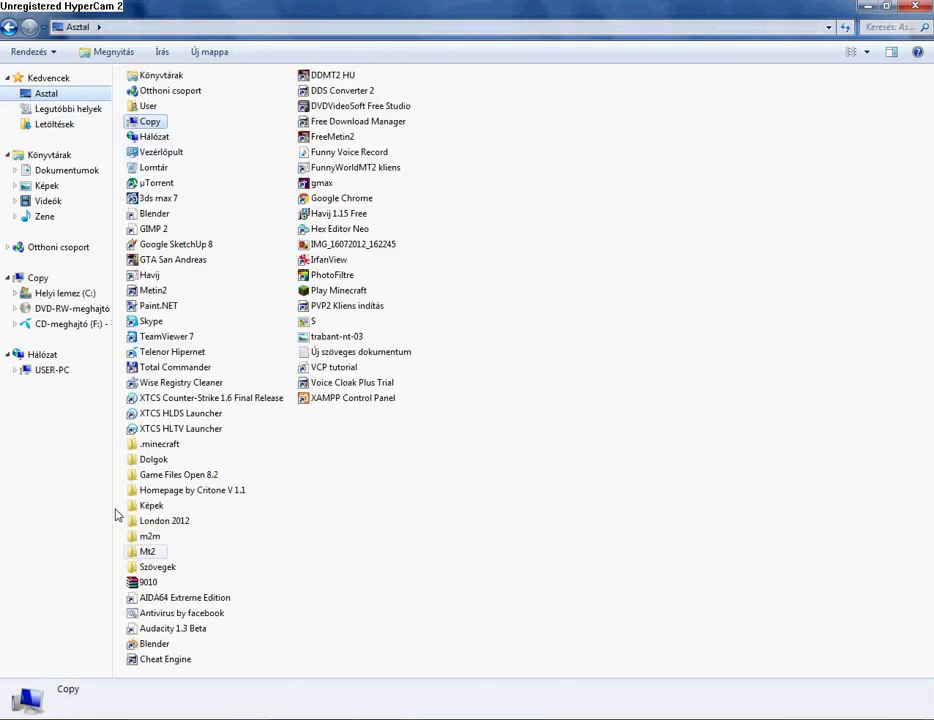
double_click(150, 551)
click(158, 95)
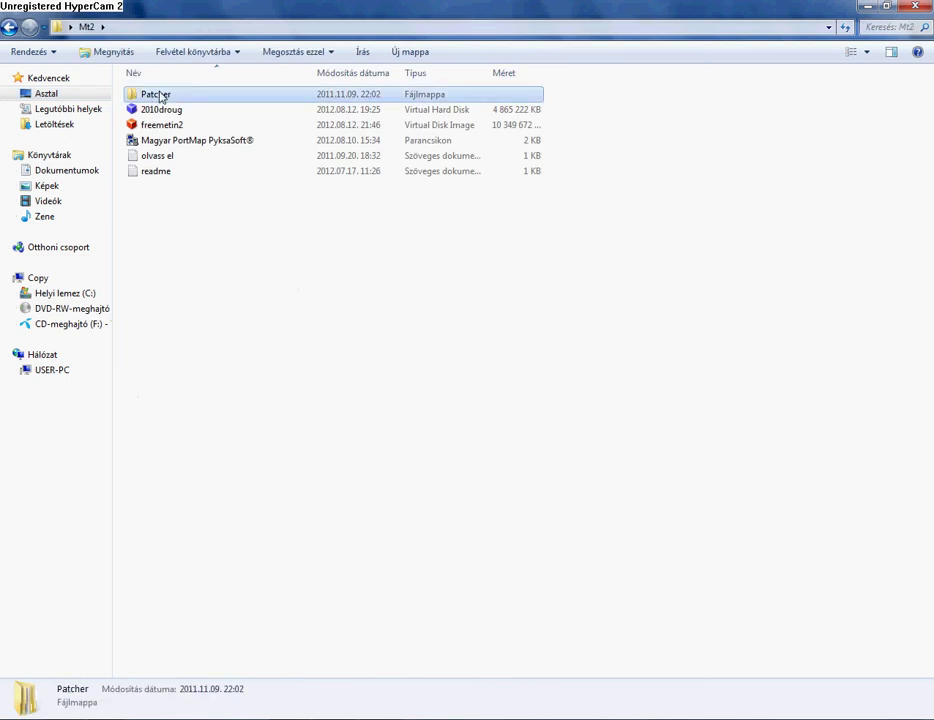
double_click(160, 95)
double_click(175, 100)
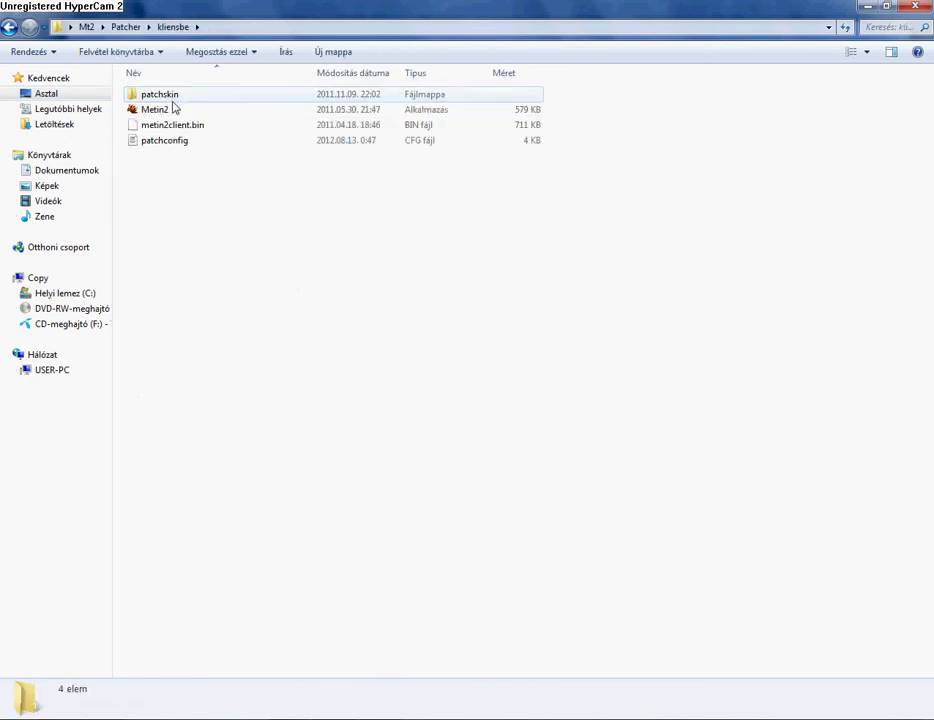
double_click(174, 109)
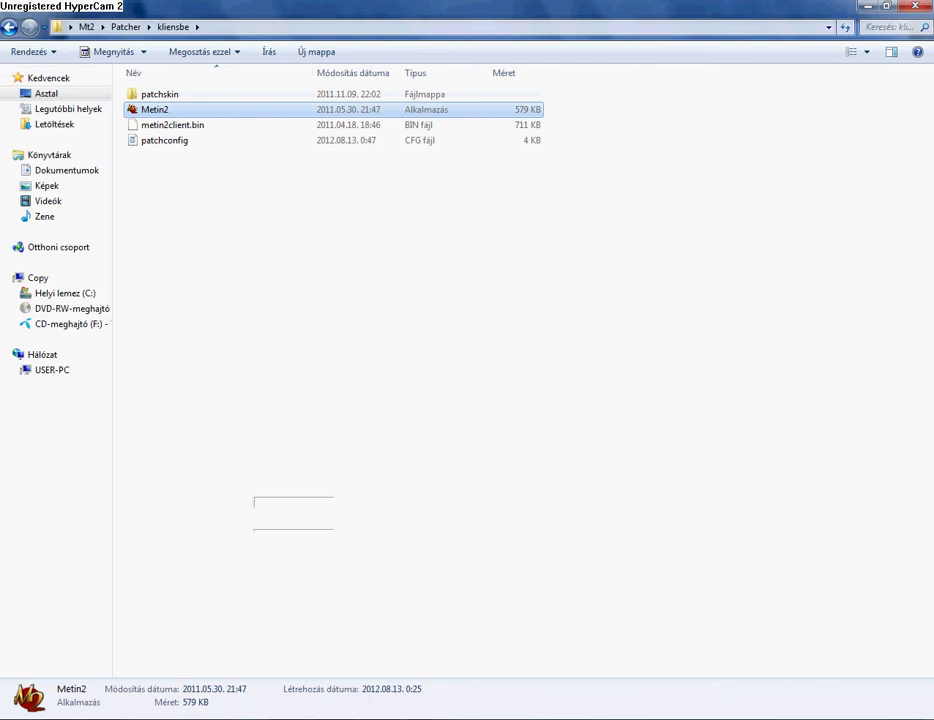
- Switch to FileZilla, examine the latest connection messages in the log, and open the server's /public_html/patch/client folder to check its contents
click(323, 716)
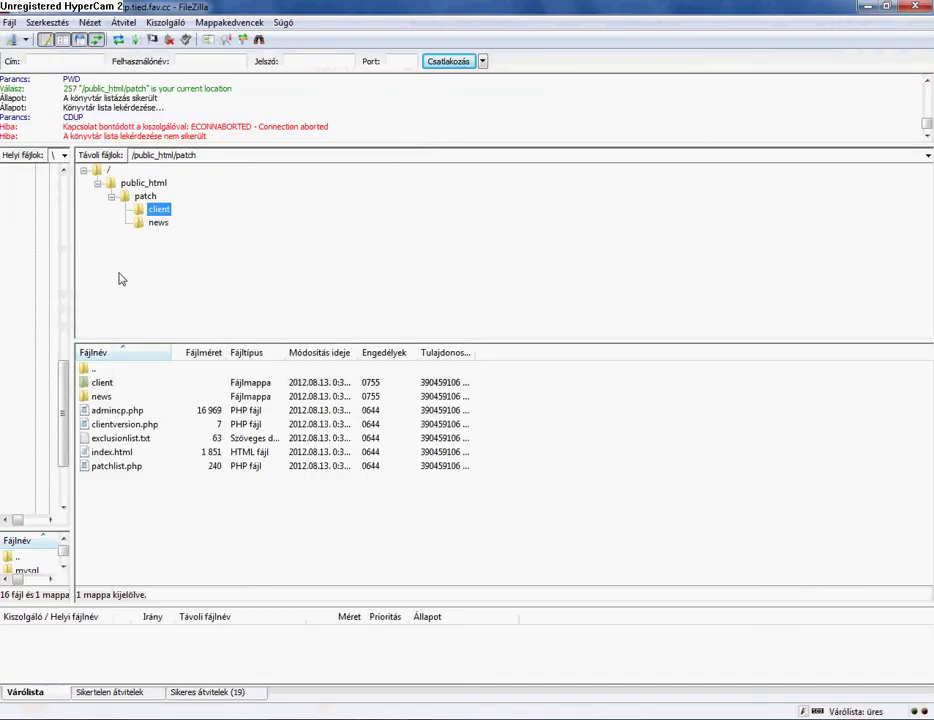
drag(86, 107, 264, 135)
click(264, 135)
key(ctrl+a)
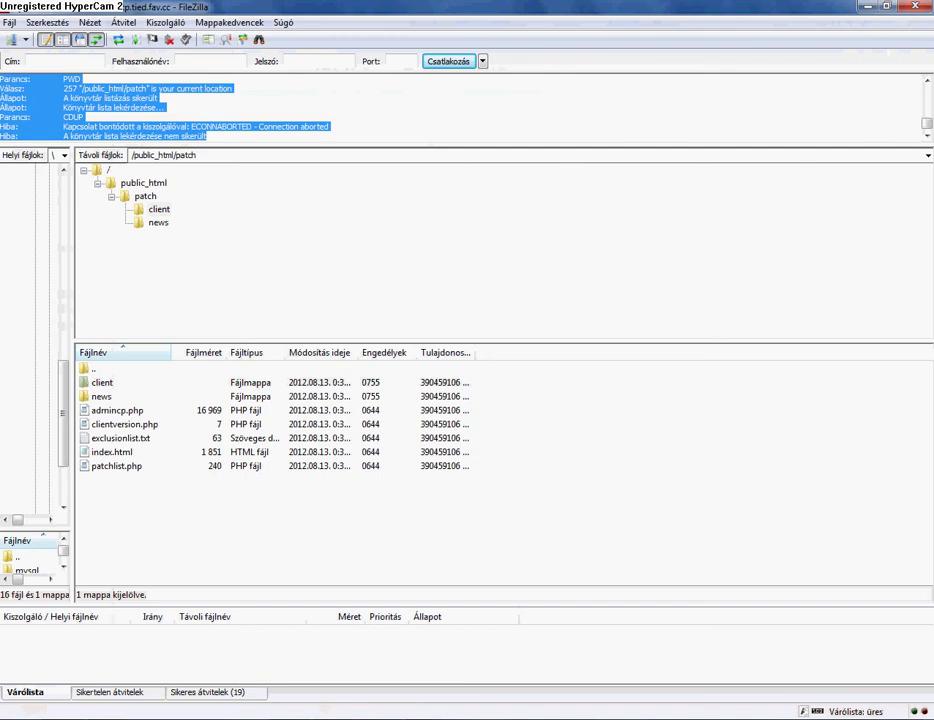
click(244, 134)
drag(71, 126, 251, 137)
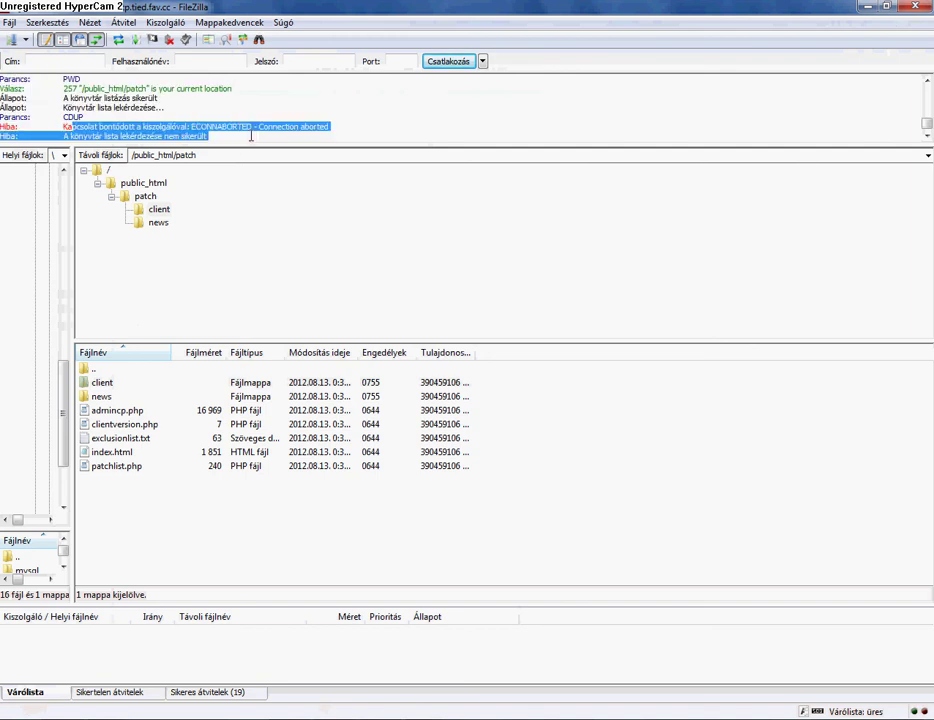
click(102, 384)
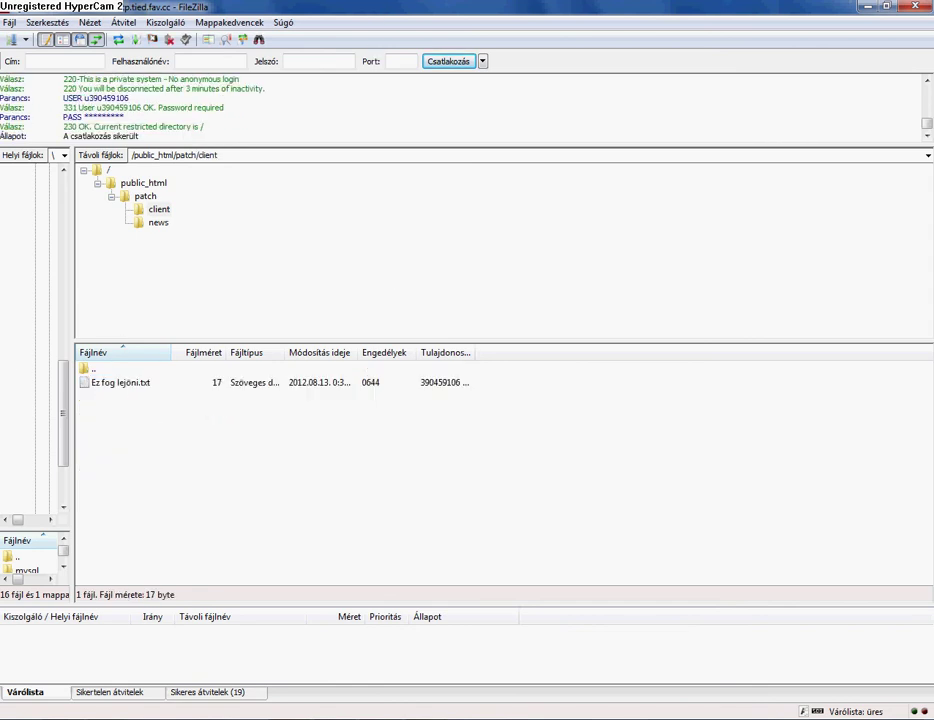
click(472, 423)
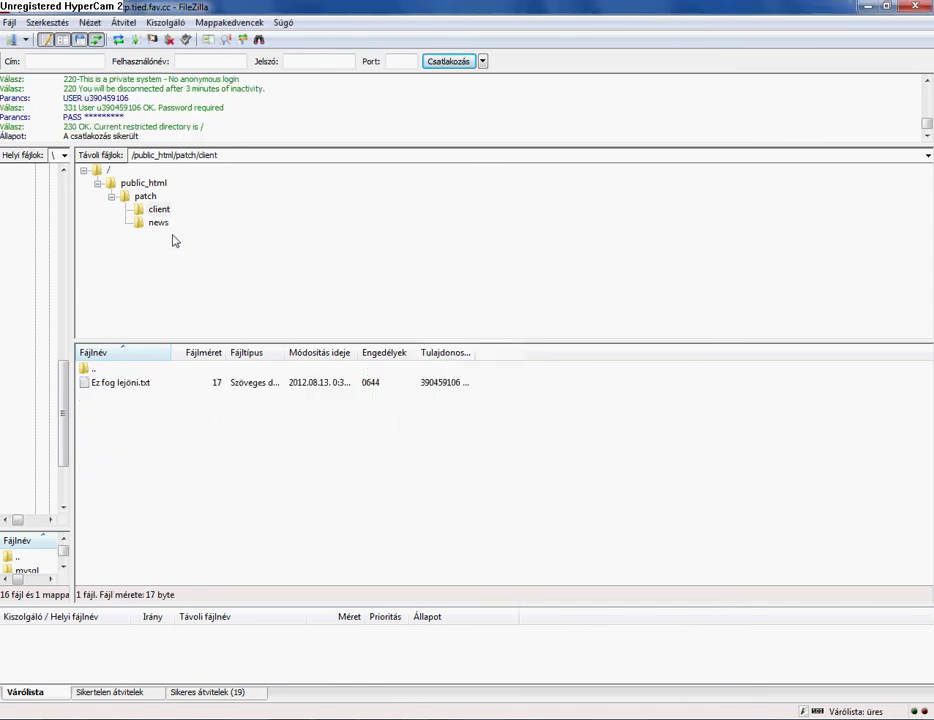